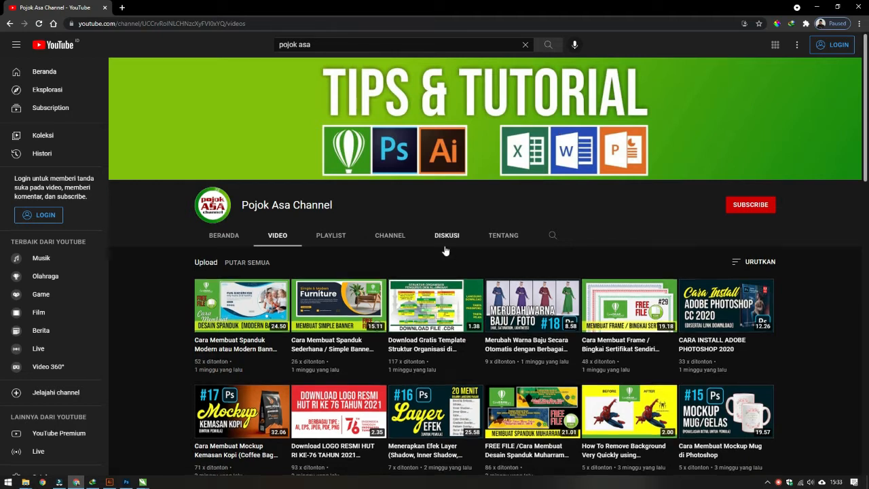
- Look through the uploaded videos and the playlists of the Pojok Asa Channel
scroll(543, 265, "down", 2)
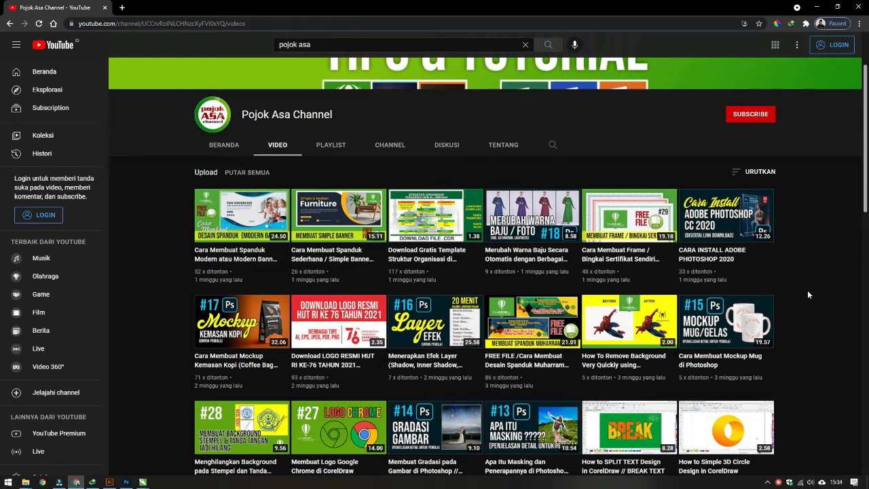
scroll(807, 294, "up", 2)
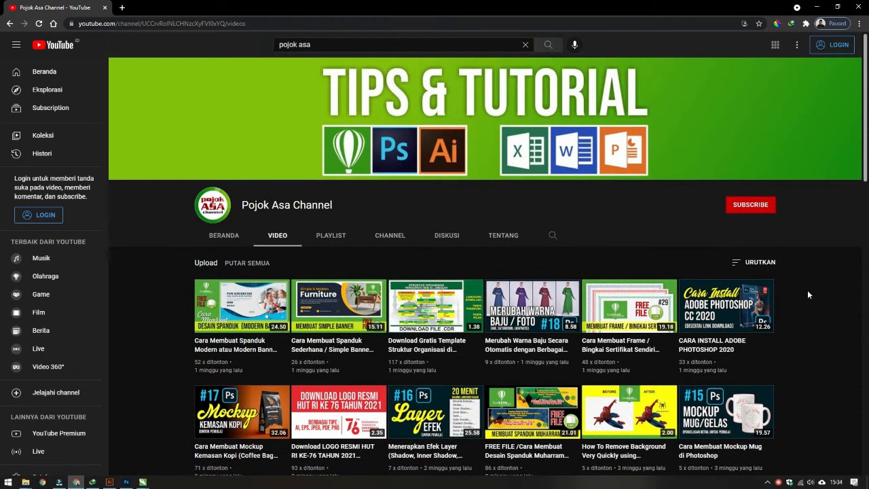
scroll(810, 305, "down", 2)
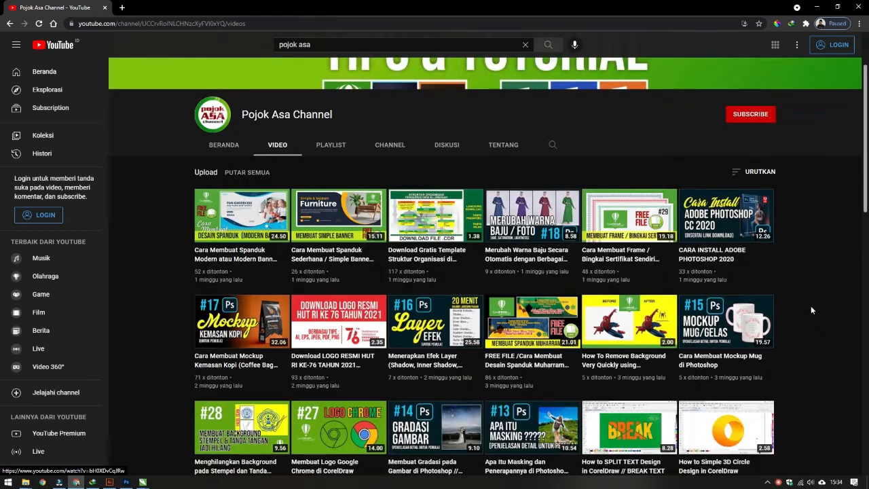
scroll(816, 305, "up", 2)
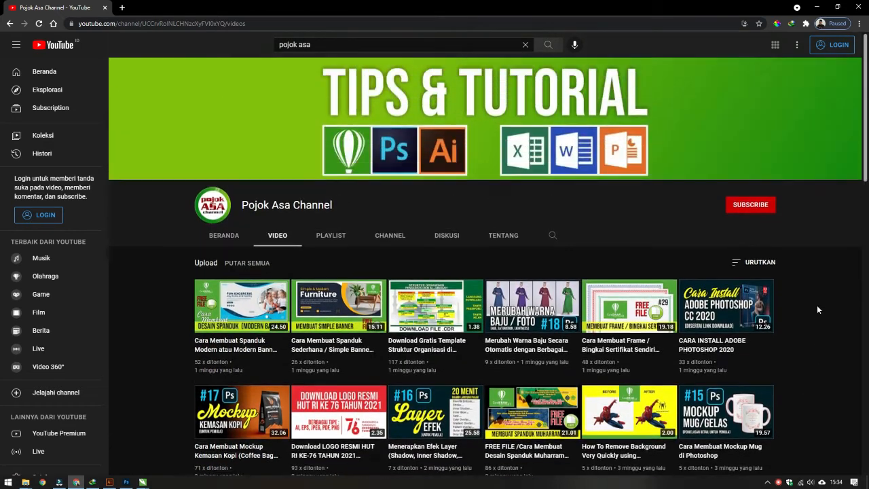
left_click(332, 235)
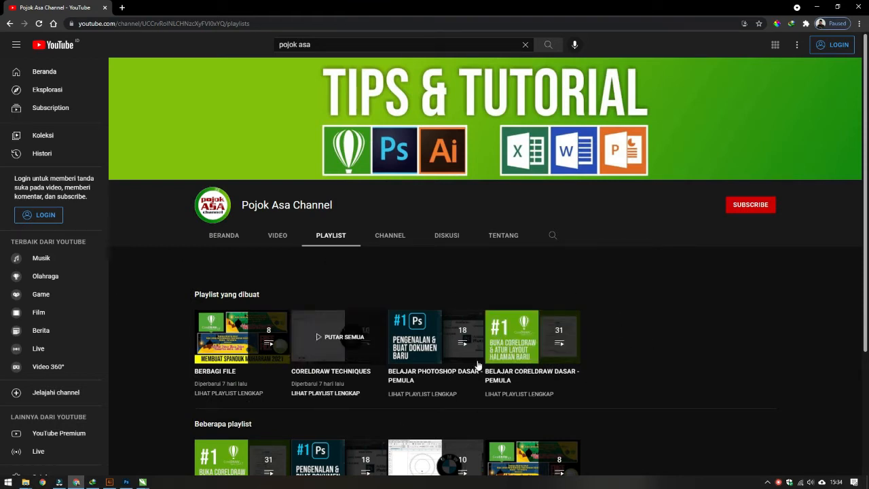
scroll(690, 345, "down", 2)
scroll(641, 285, "up", 1)
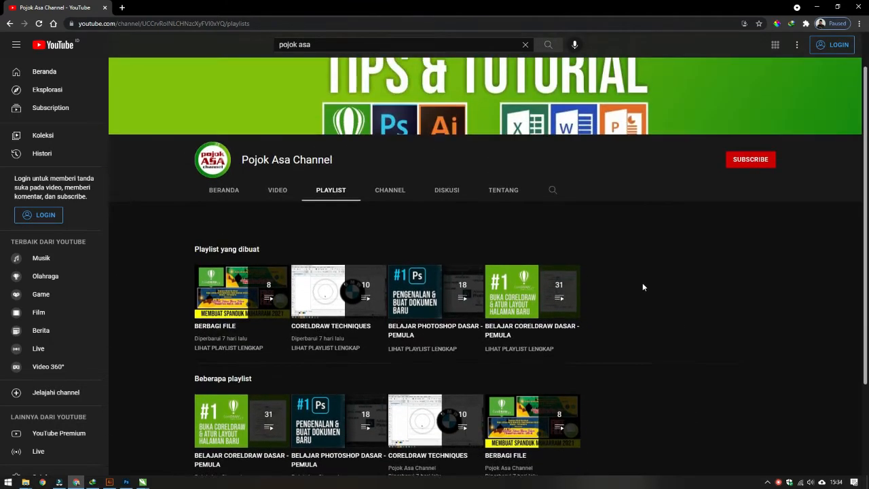
scroll(688, 289, "up", 1)
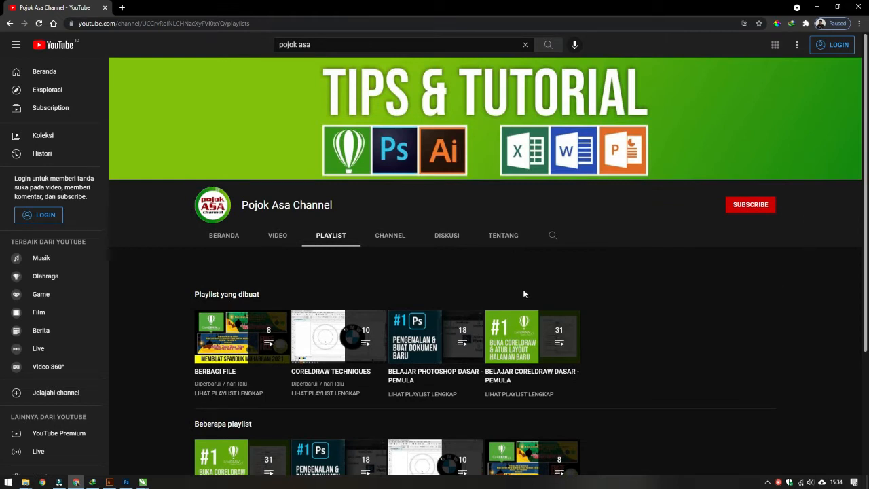
key("alt+Left")
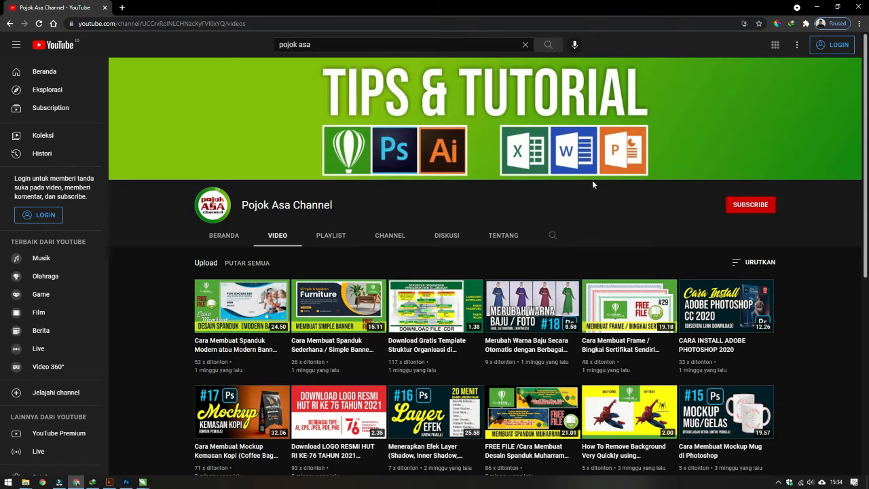
- Switch to Photoshop and draw a yellow rectangle about 257 × 564 px over the front-facing roll-up banner
left_click(818, 7)
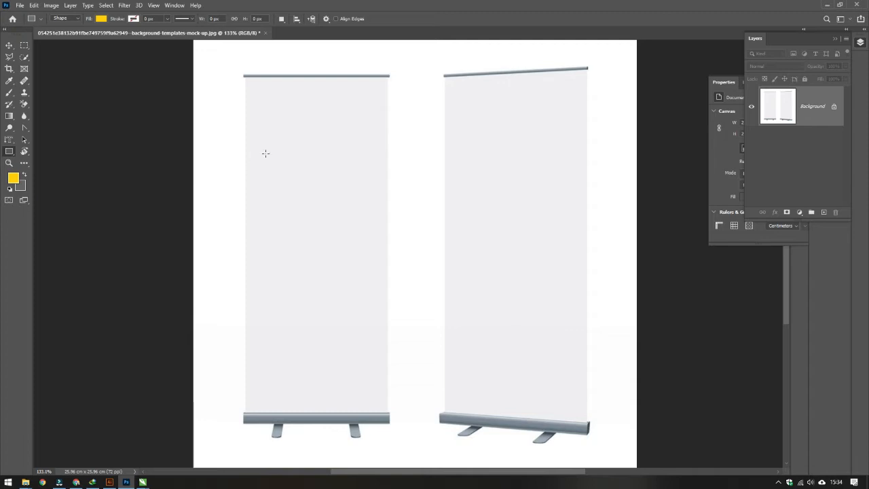
scroll(482, 235, "up", 1)
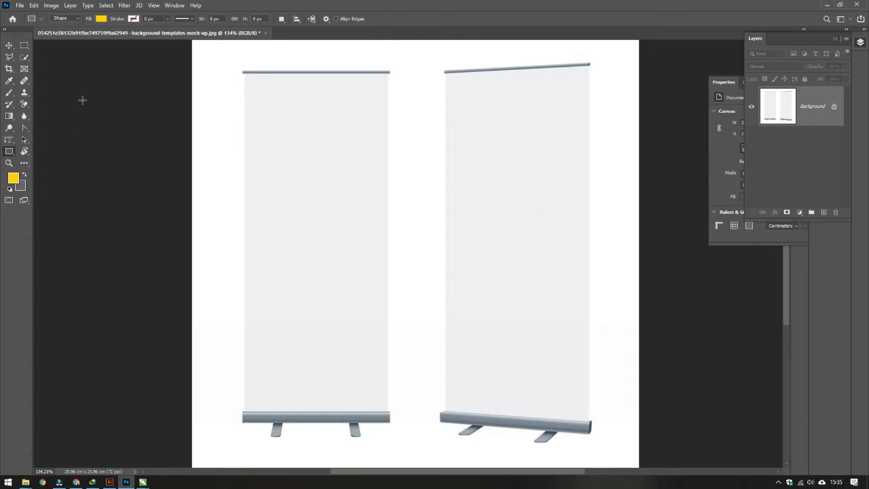
left_click(9, 44)
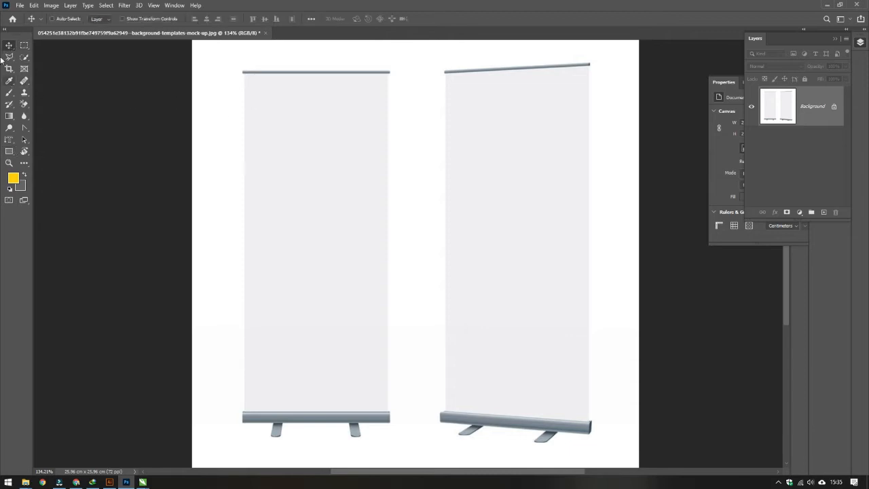
left_click(8, 150)
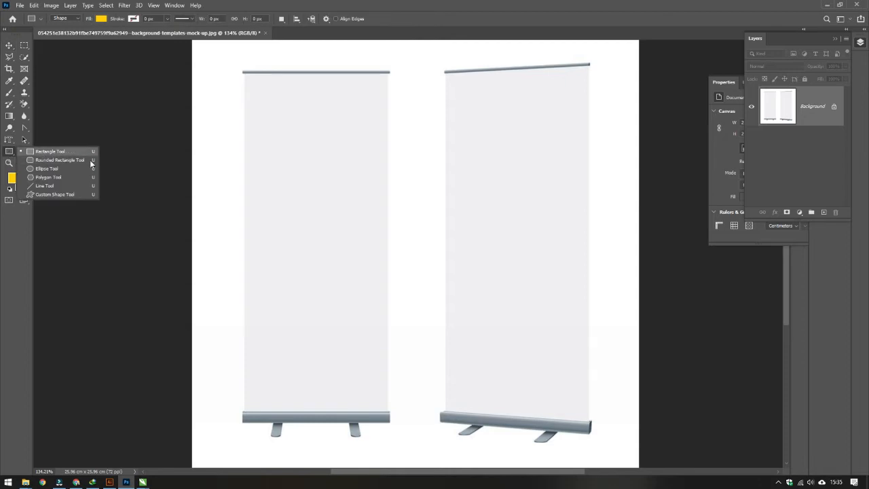
left_click(84, 152)
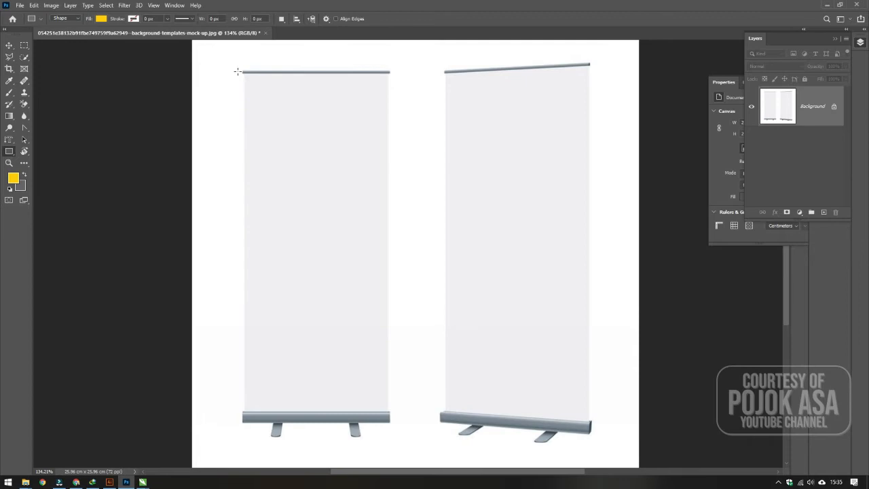
left_click_drag(237, 71, 393, 412)
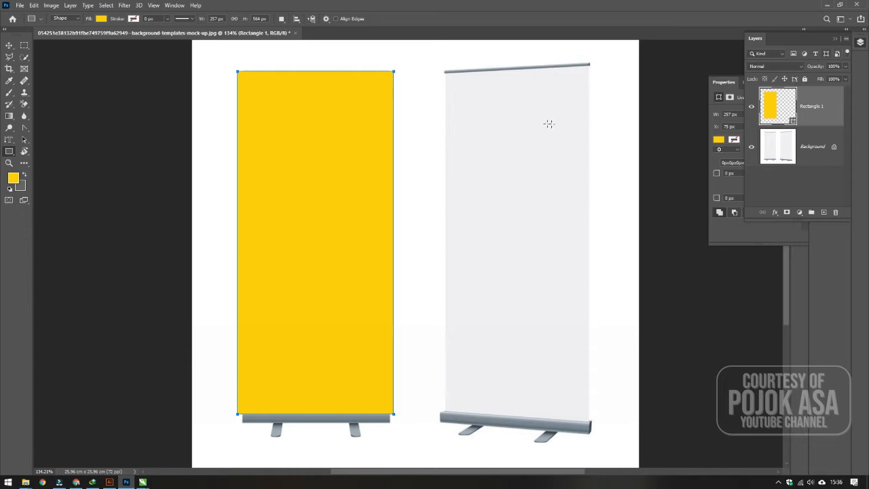
- Convert the yellow rectangle's layer to a smart object and lower its opacity to 16%
right_click(812, 107)
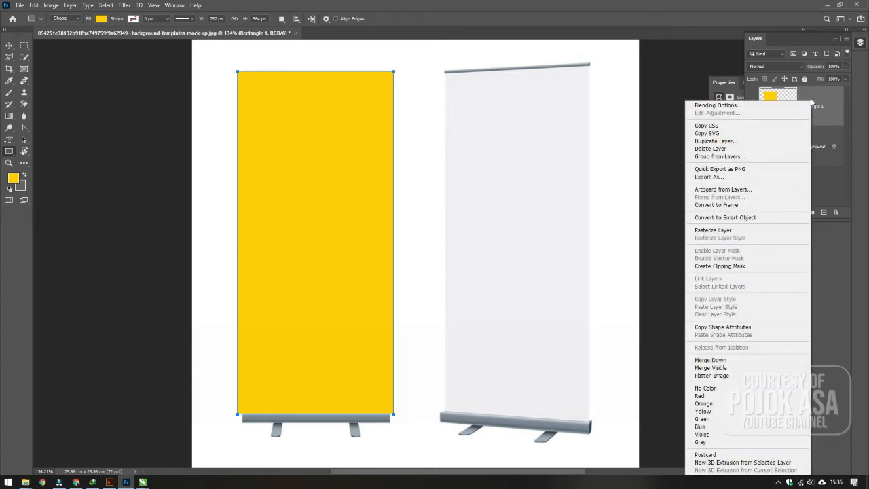
left_click(725, 217)
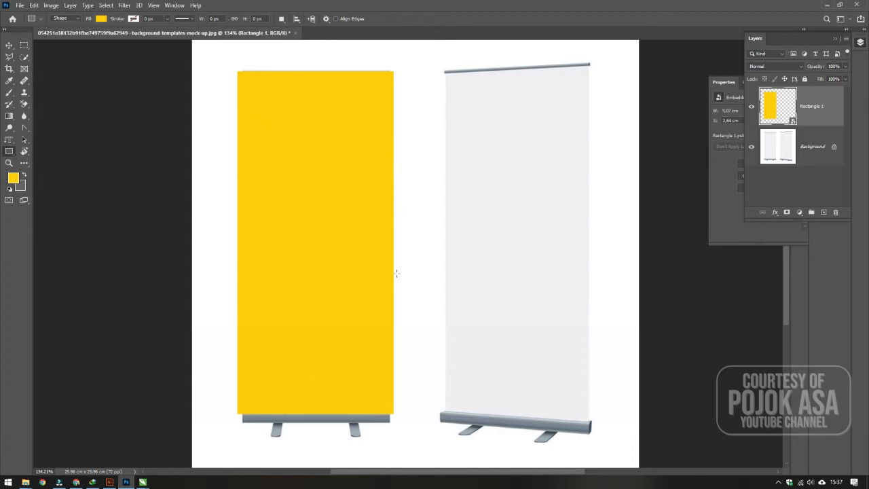
key("ctrl+t")
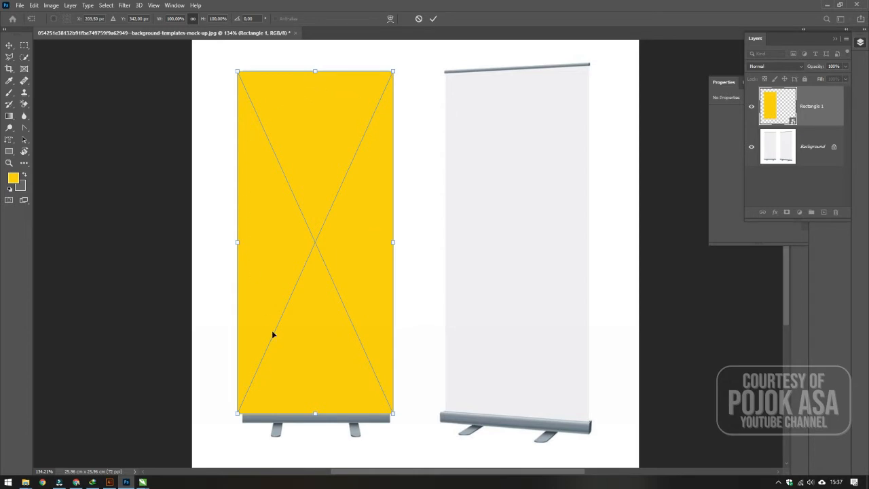
left_click(845, 66)
left_click_drag(845, 76, 812, 84)
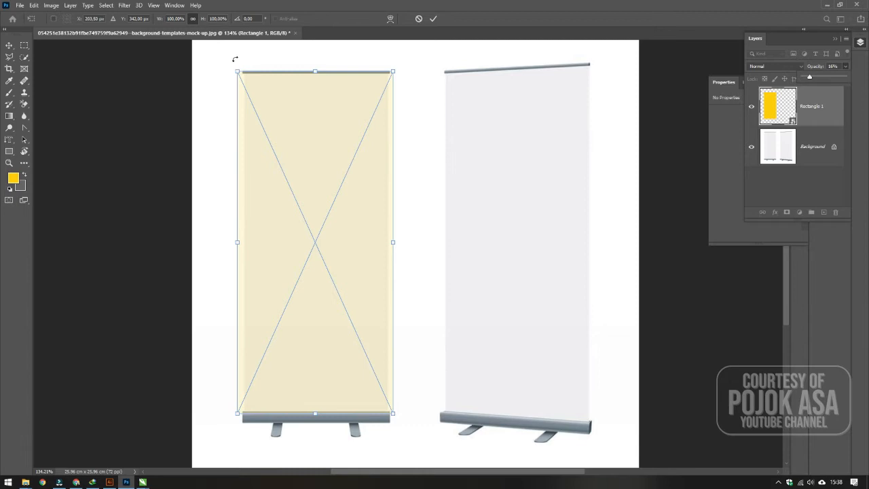
- Distort the rectangle so its two upper corners meet the upper corners of the front-facing banner's panel
scroll(238, 59, "up", 3, "alt")
scroll(260, 79, "up", 2, "alt")
scroll(262, 79, "up", 1, "alt")
scroll(230, 85, "down", 1, "alt")
scroll(288, 89, "up", 1, "alt")
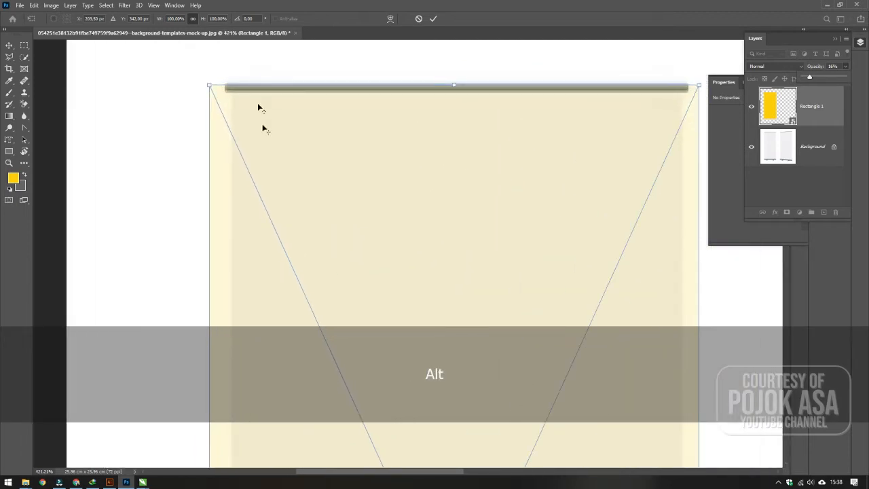
scroll(265, 116, "down", 1, "alt")
scroll(292, 149, "up", 1, "alt")
scroll(315, 149, "up", 1, "alt")
scroll(270, 157, "down", 2, "alt")
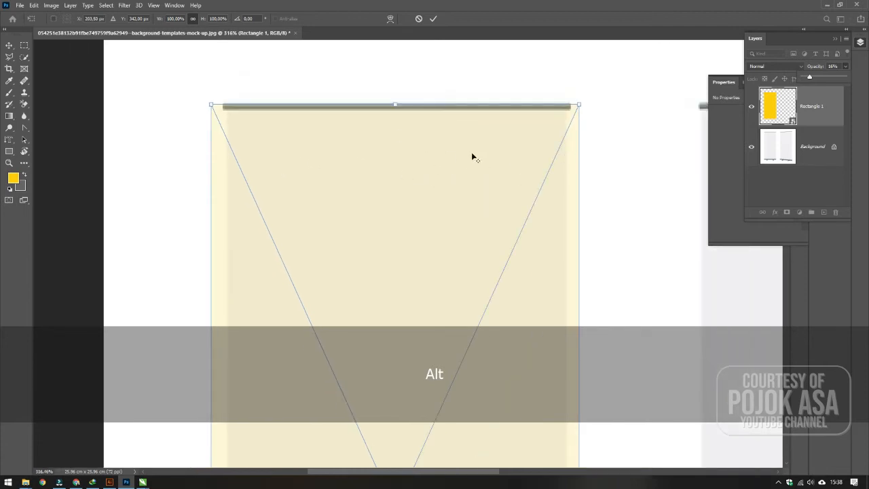
scroll(471, 152, "up", 1, "alt")
scroll(278, 116, "up", 1, "alt")
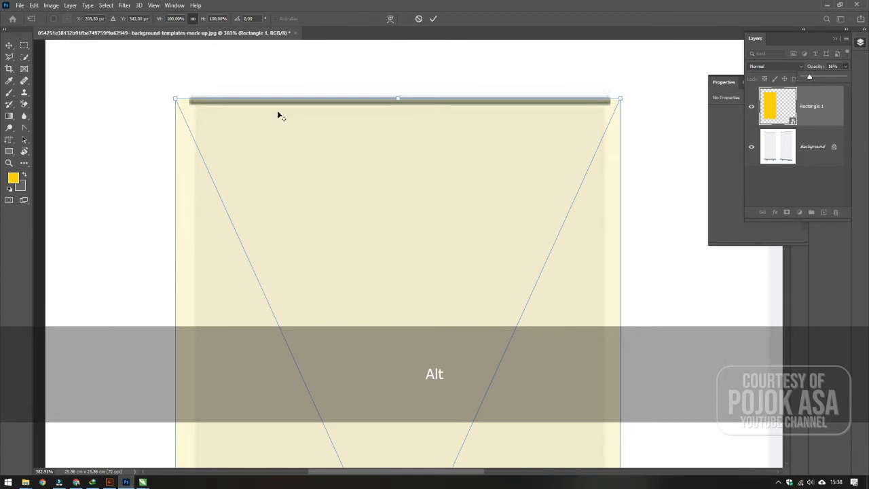
scroll(278, 113, "up", 1)
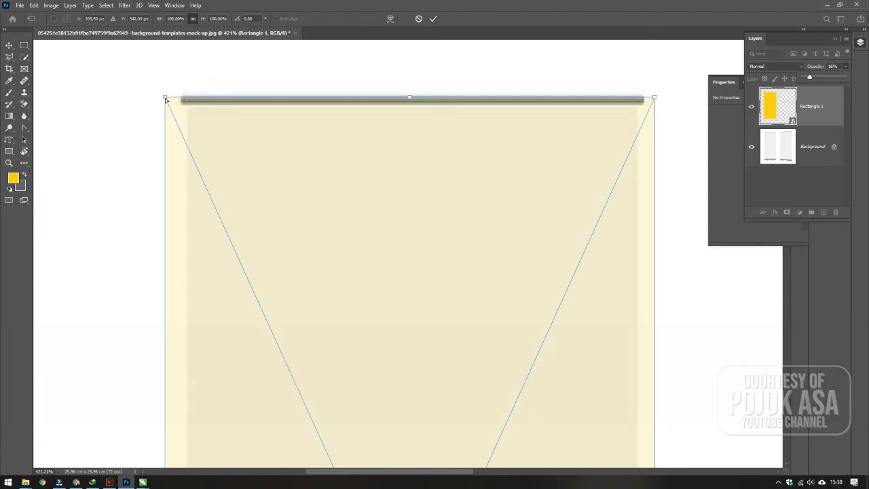
key("ctrl")
left_click_drag(165, 99, 189, 103)
mouse_move(654, 97)
left_mouse_down()
mouse_move(642, 113)
mouse_move(641, 99)
left_mouse_up()
- Fit the rectangle's two lower corners to the banner panel just above its base and apply the transformation
scroll(208, 221, "down", 3)
scroll(208, 221, "down", 8)
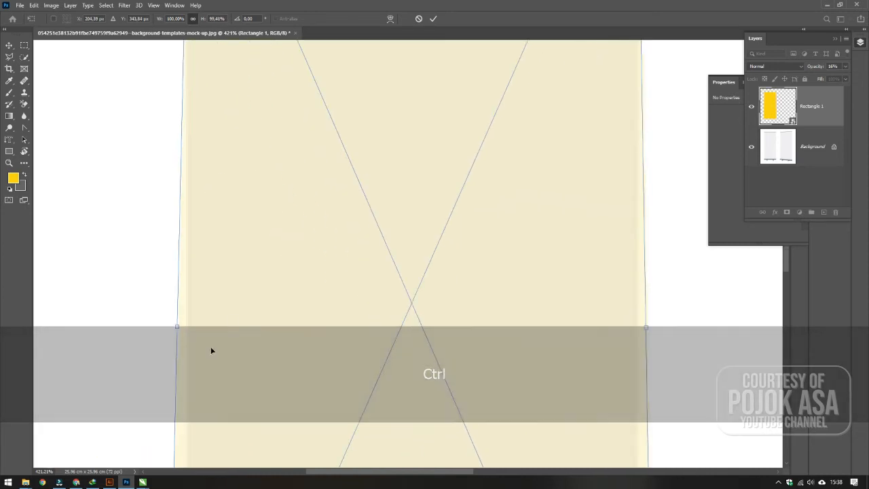
scroll(190, 350, "down", 6)
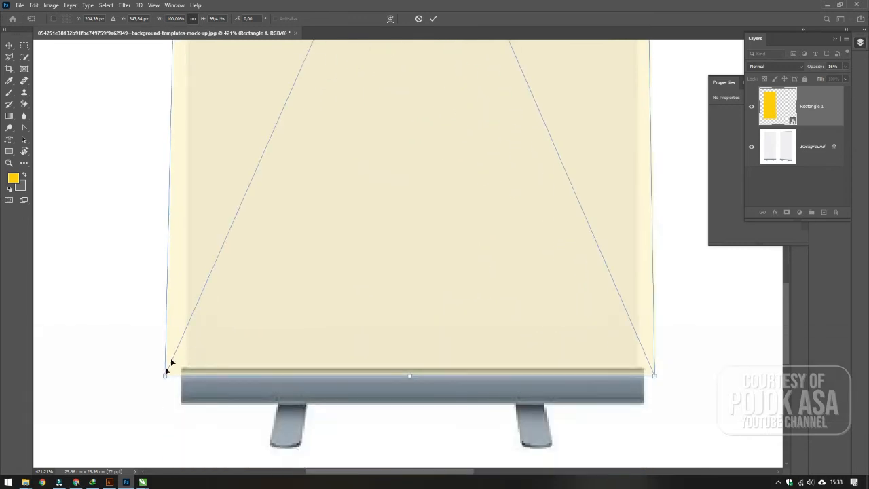
left_click_drag(166, 376, 189, 368)
left_click_drag(654, 378, 639, 369)
scroll(421, 229, "up", 5)
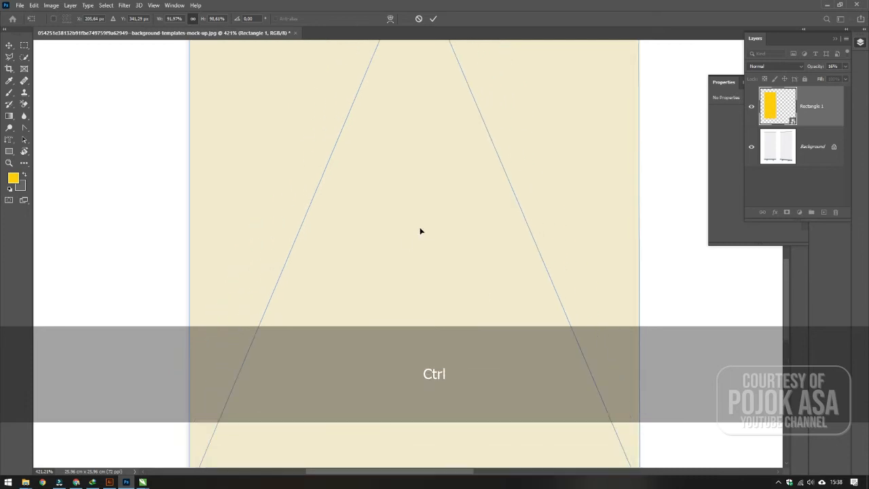
scroll(467, 202, "up", 5)
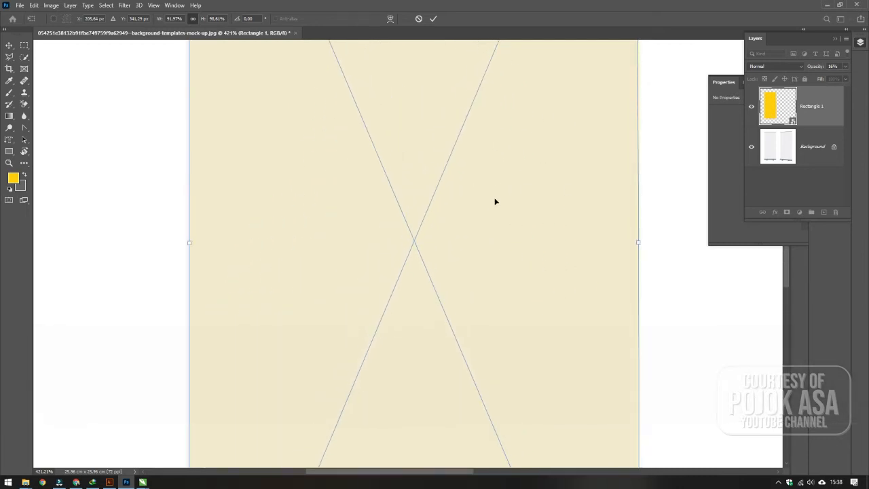
scroll(439, 264, "up", 4)
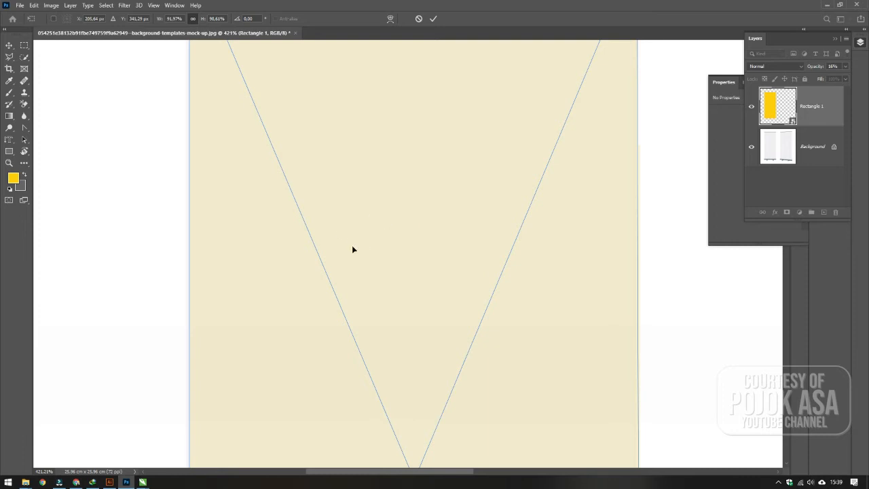
scroll(353, 250, "down", 3)
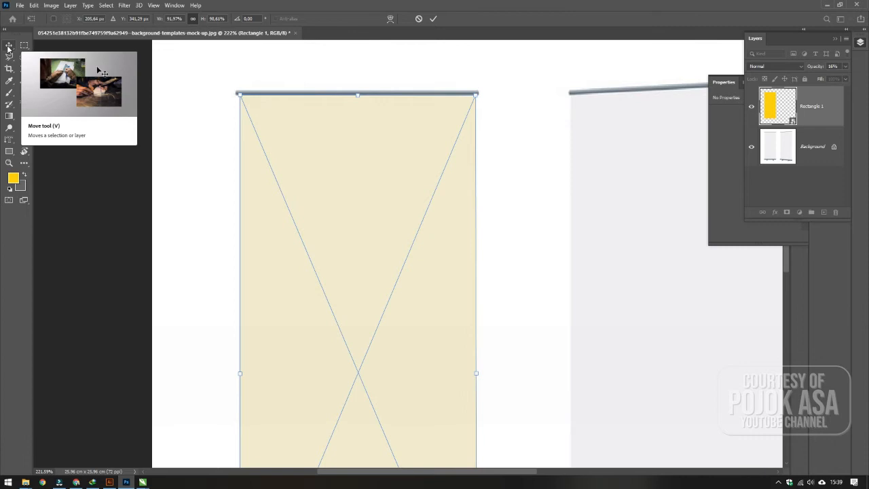
left_click(8, 46)
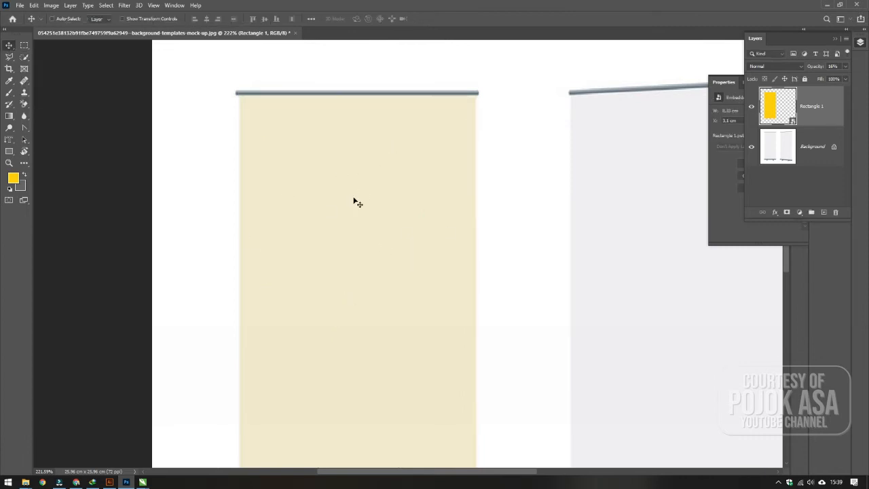
- Draw a second yellow rectangle about 255 × 600 px over the angled banner and convert its layer to a smart object
scroll(358, 203, "down", 2)
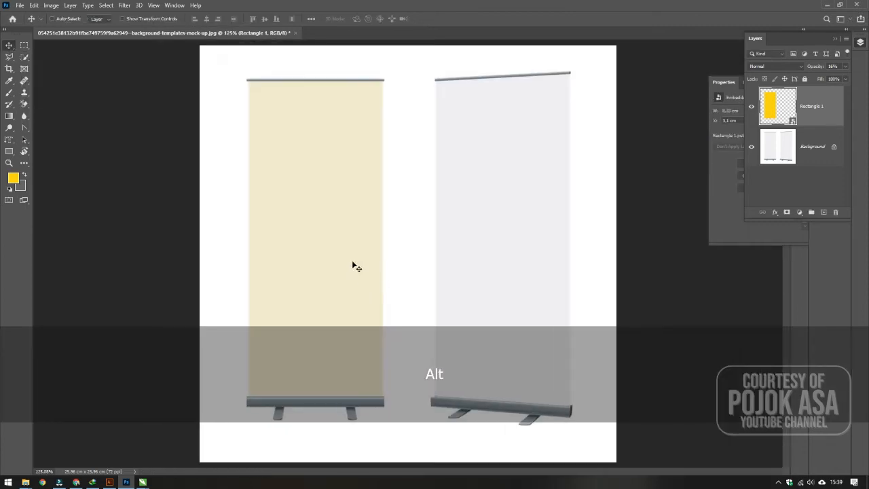
scroll(361, 198, "up", 1)
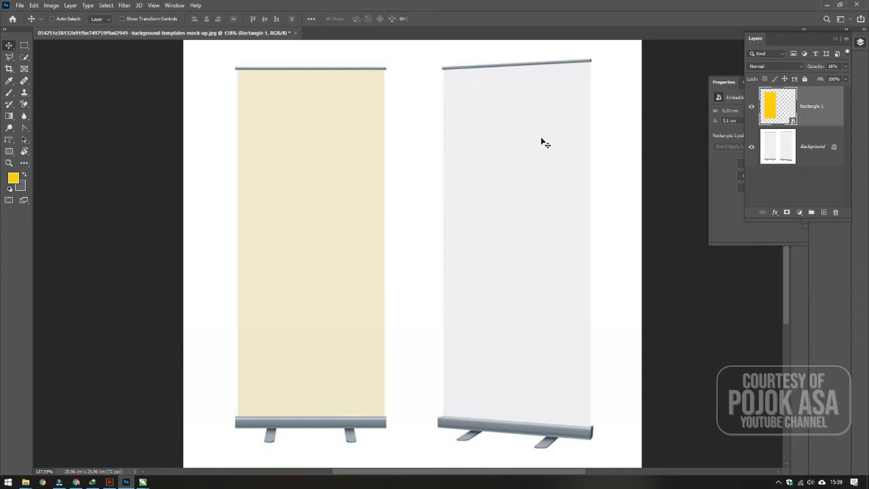
left_click(9, 151)
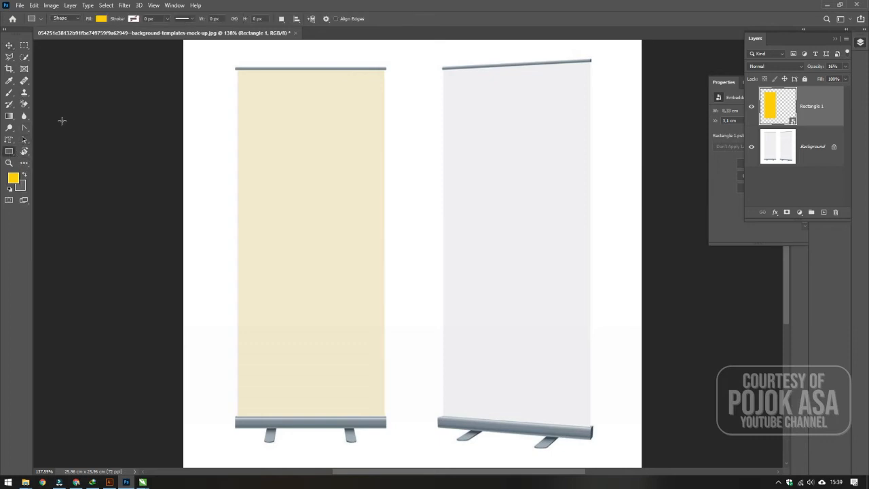
left_click_drag(438, 56, 596, 429)
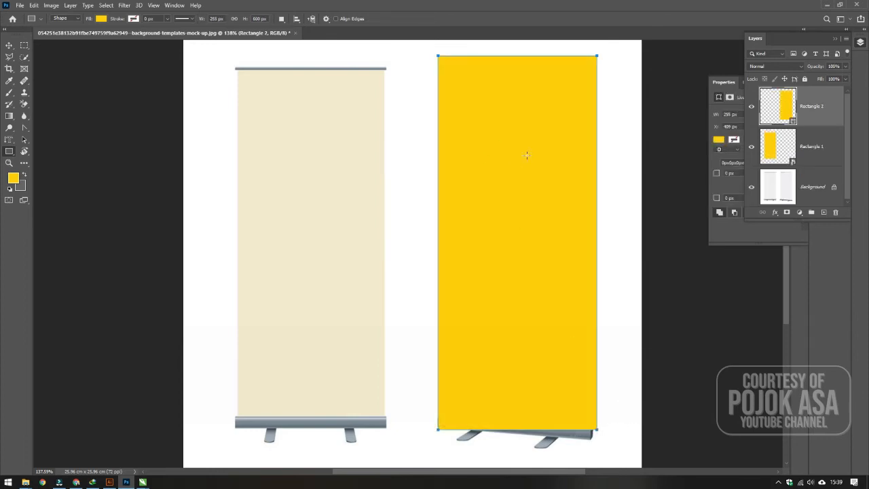
right_click(817, 108)
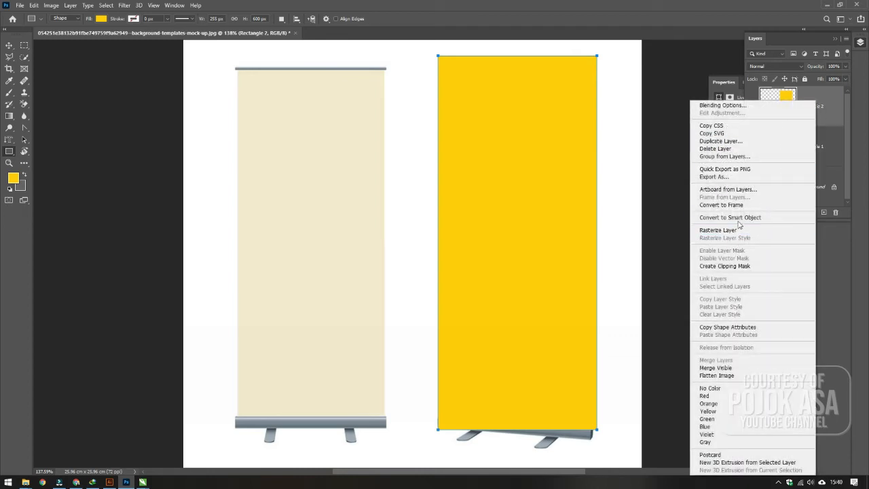
left_click(738, 217)
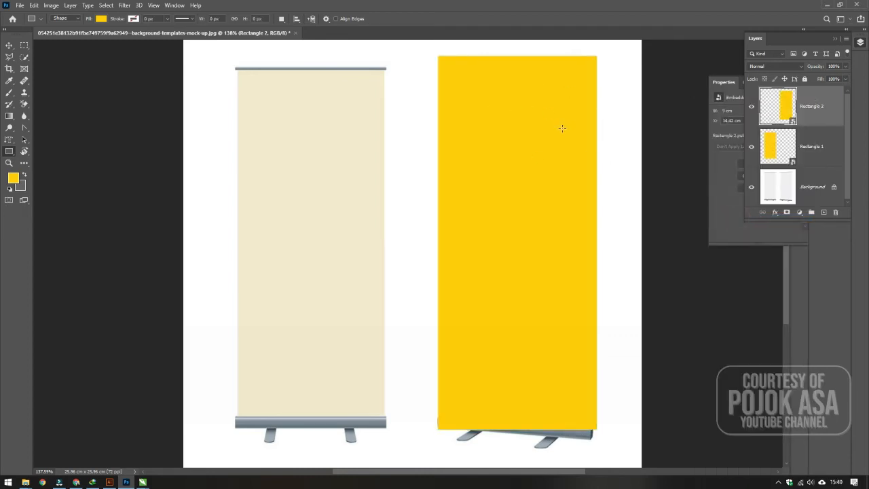
- Lower the second rectangle's opacity to 15% and distort its two upper corners to meet the upper corners of the angled banner's panel
left_click(845, 66)
left_click_drag(845, 79, 810, 77)
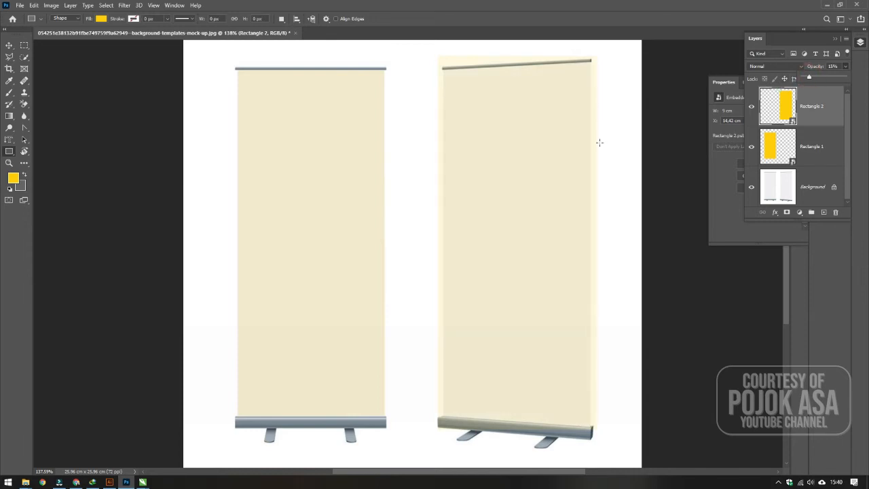
key("ctrl")
key("ctrl+t")
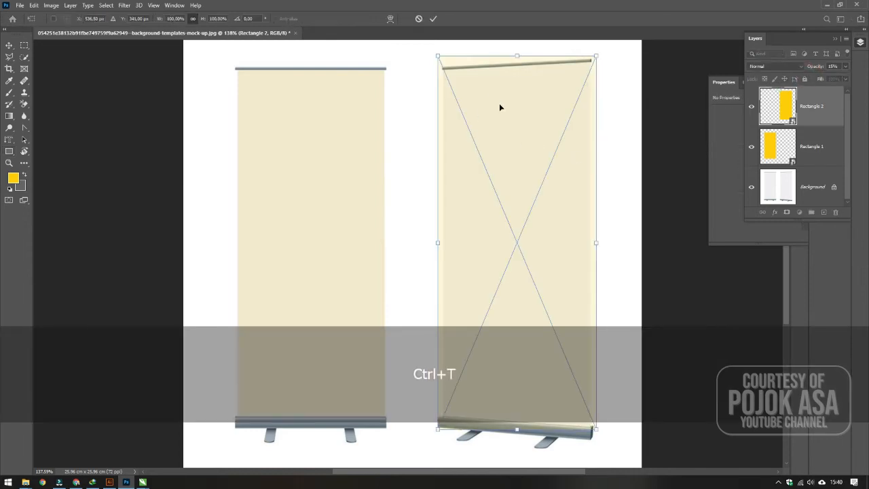
key("alt")
scroll(463, 49, "up", 5)
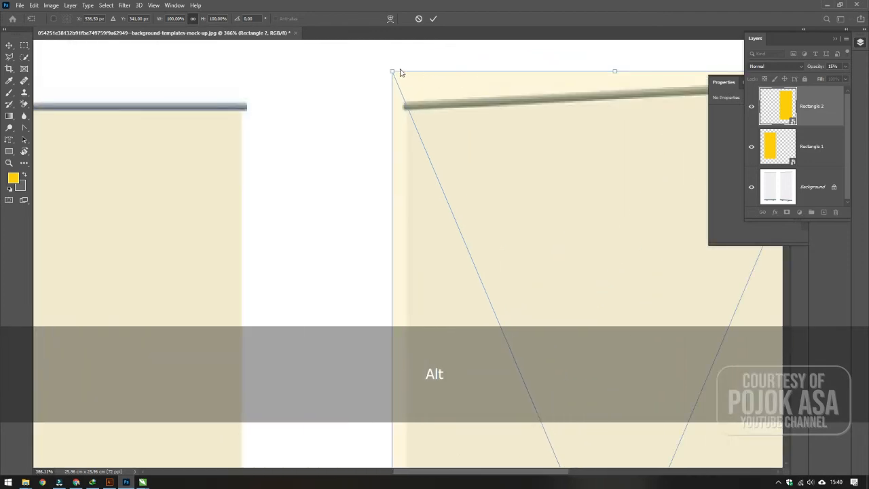
key("ctrl")
left_click_drag(391, 72, 408, 111)
key("space")
left_click_drag(606, 208, 349, 213)
left_click_drag(493, 192, 444, 198)
key("ctrl")
left_click_drag(530, 84, 514, 101)
- Fit the second rectangle's two lower corners to the angled banner's panel along its base and apply the transformation
key("space")
left_click_drag(542, 484, 518, 201)
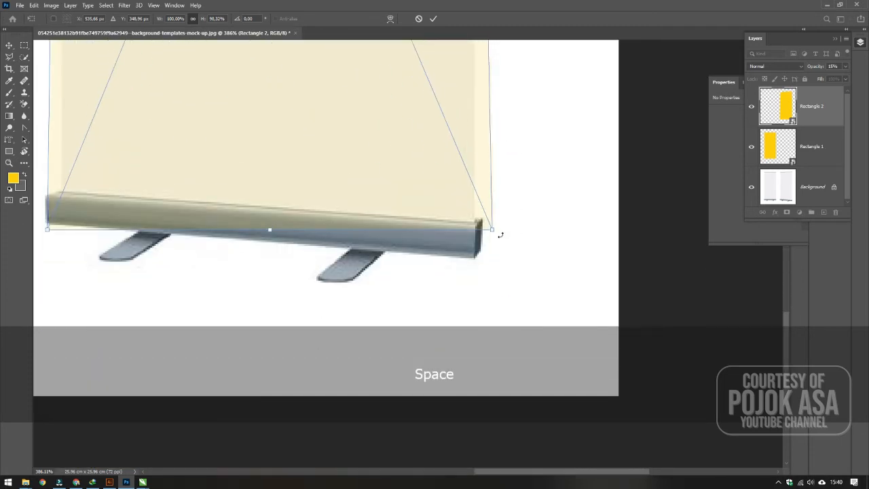
left_click_drag(491, 227, 475, 222)
key("space")
left_click_drag(242, 171, 414, 244)
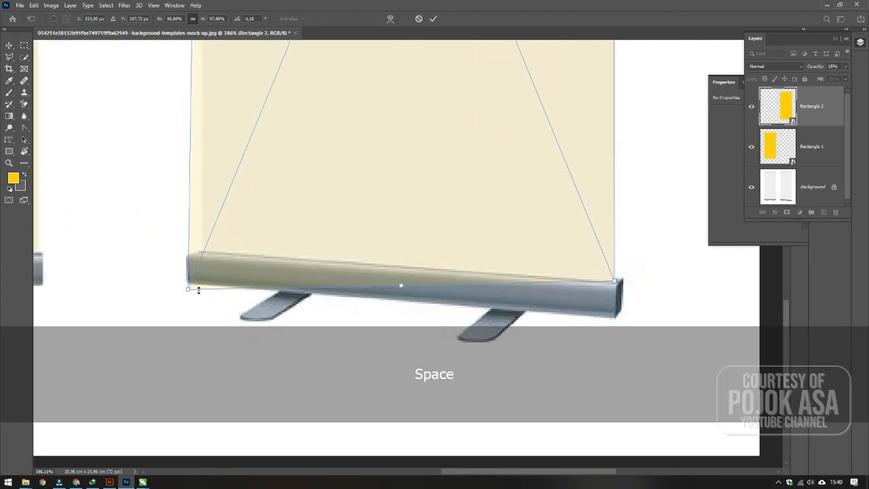
left_click_drag(188, 292, 202, 252)
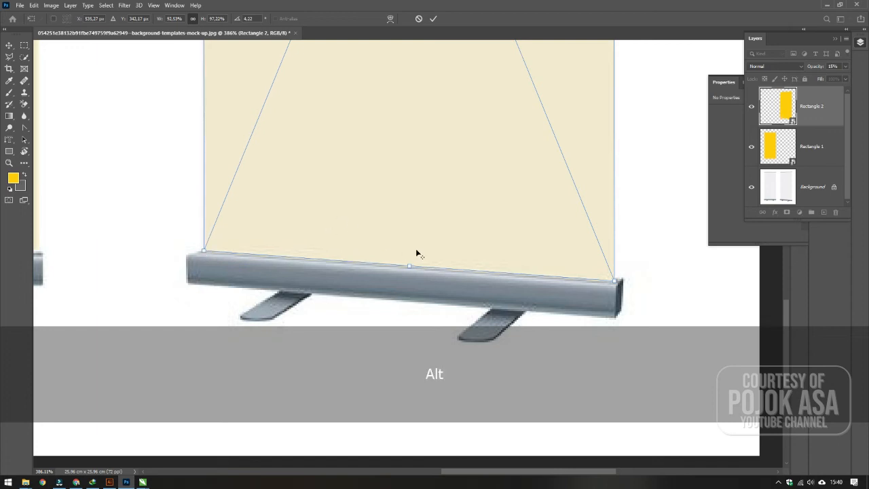
scroll(416, 248, "down", 5, "alt")
scroll(453, 231, "up", 1, "alt")
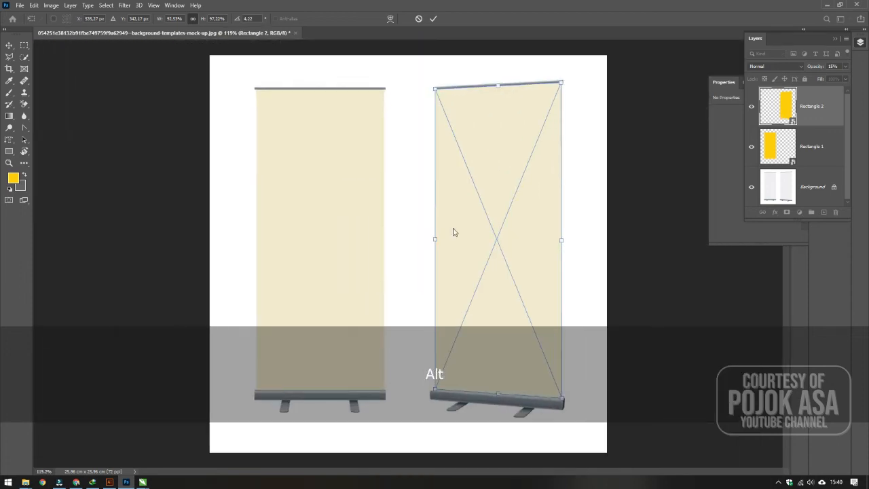
left_click(12, 47)
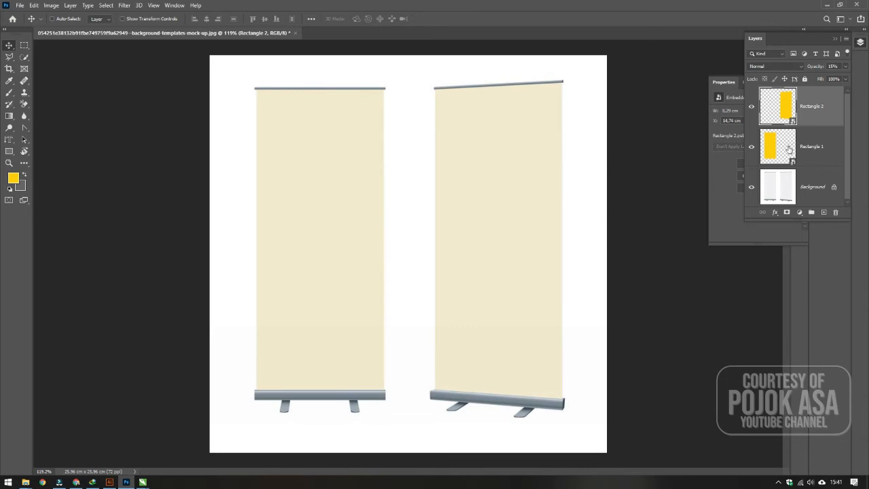
- Open the contents of the Rectangle 1 smart object and place 1.jpg from the #19 Mockup Roll Banner folder into it
left_click(790, 151)
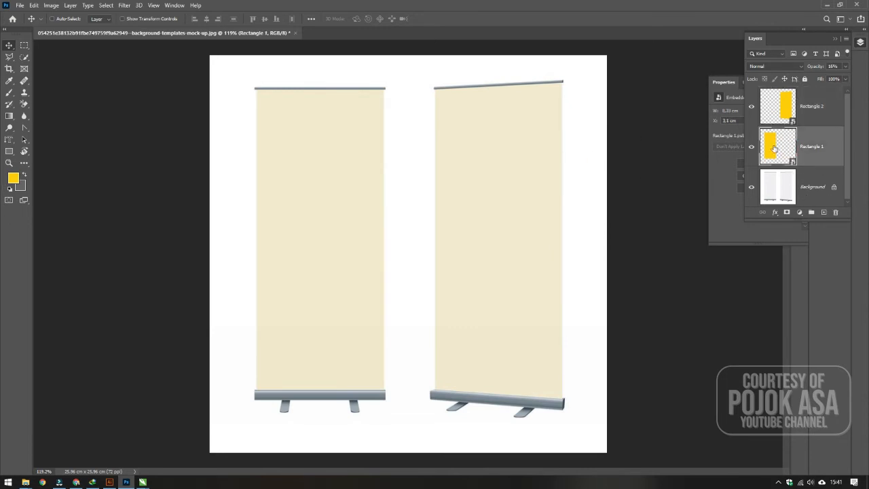
key("1")
key("6")
double_click(774, 147)
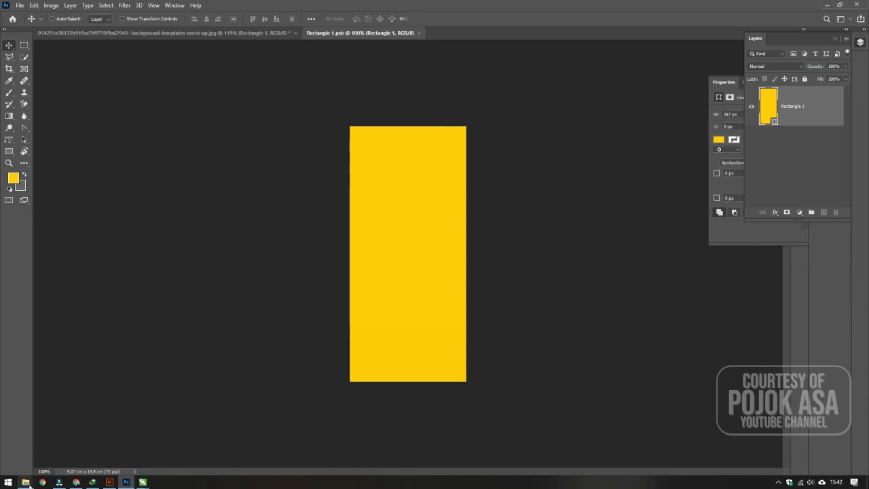
mouse_move(27, 484)
left_click(350, 450)
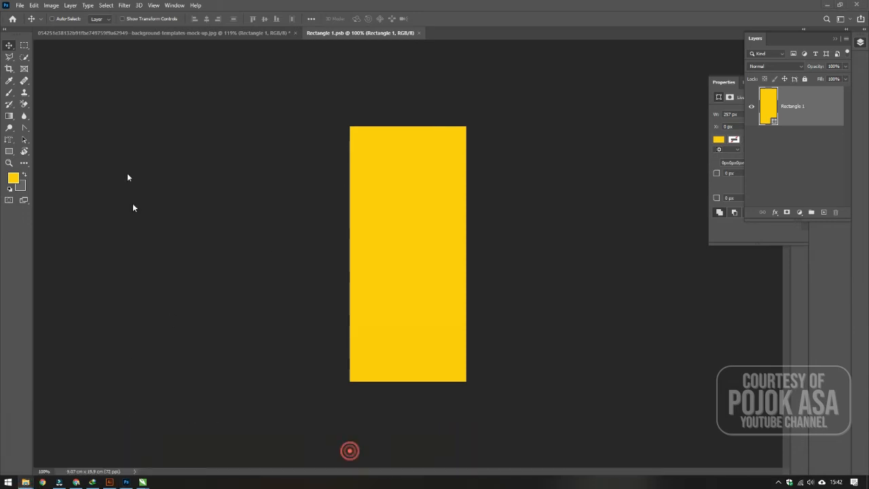
left_click_drag(117, 76, 414, 261)
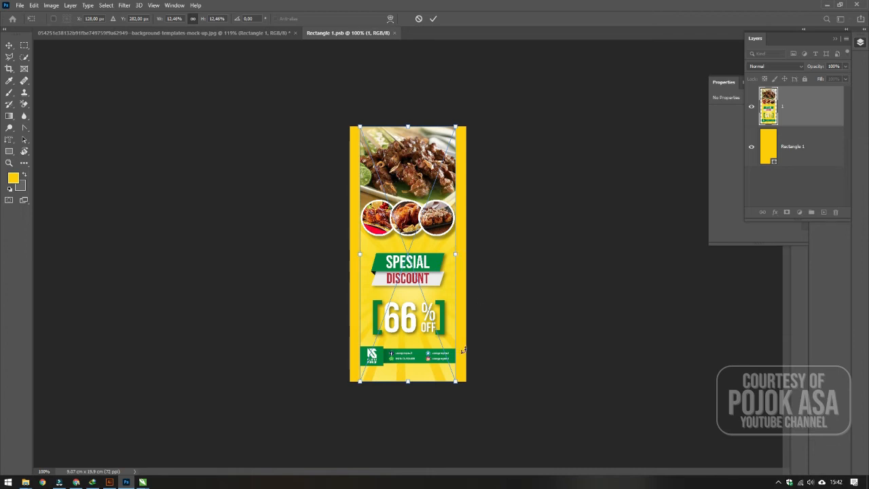
- Resize and reposition the placed food discount image so it covers the whole yellow canvas, and apply the transformation
left_click_drag(455, 381, 455, 384)
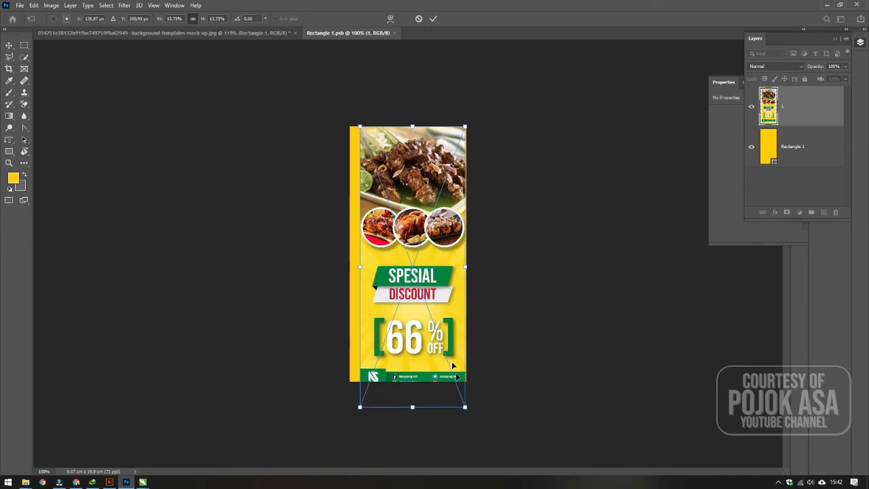
left_click_drag(452, 358, 442, 342)
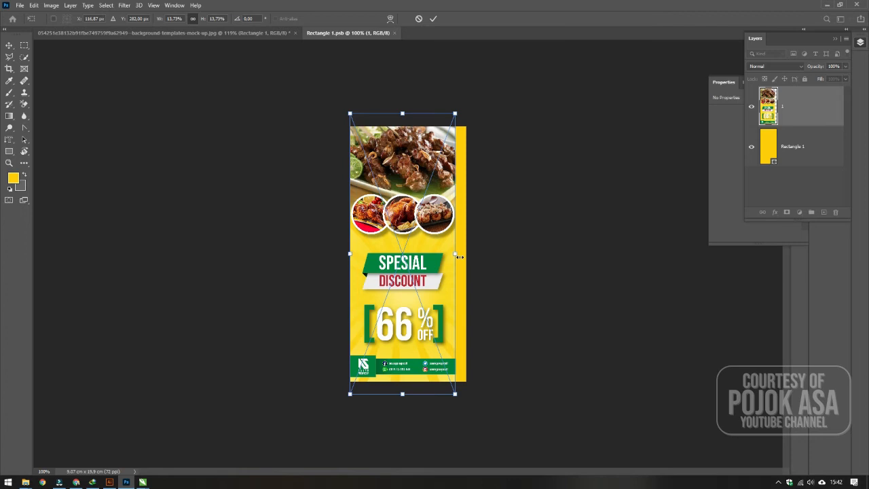
left_click_drag(458, 256, 463, 256)
key("ctrl+z")
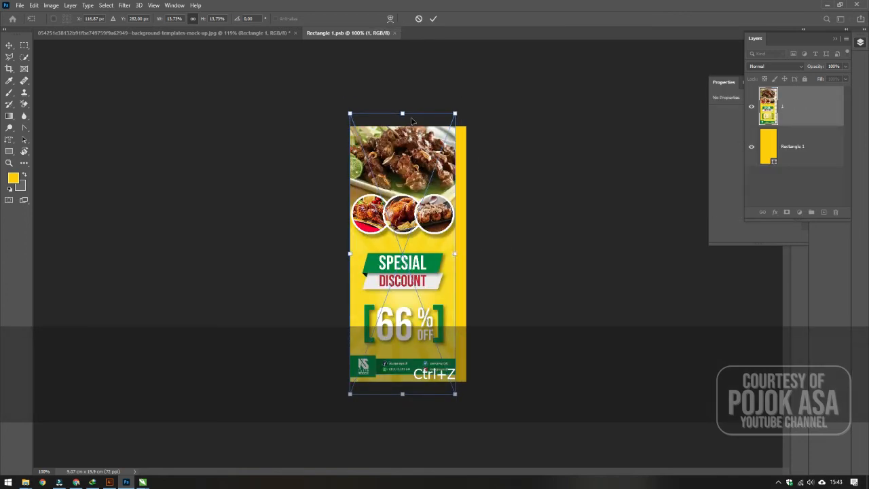
left_click_drag(403, 113, 403, 126)
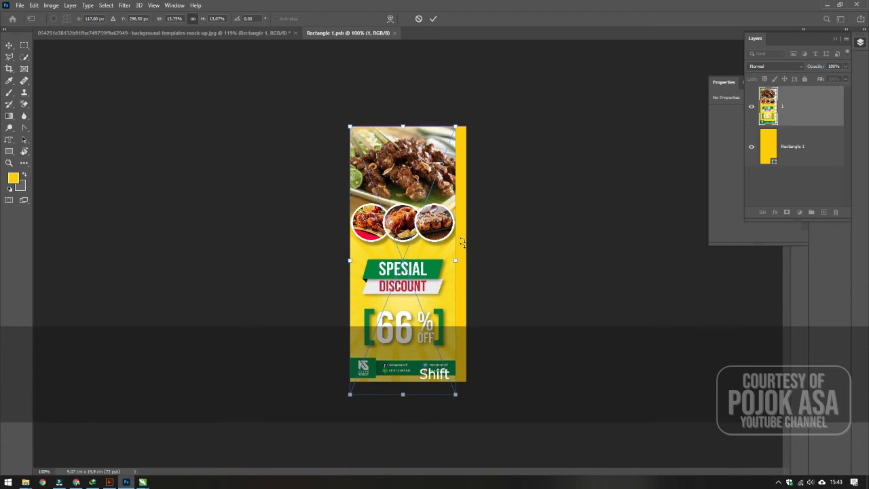
mouse_move(455, 260)
left_mouse_down()
mouse_move(471, 263)
mouse_move(453, 270)
mouse_move(463, 272)
left_mouse_up()
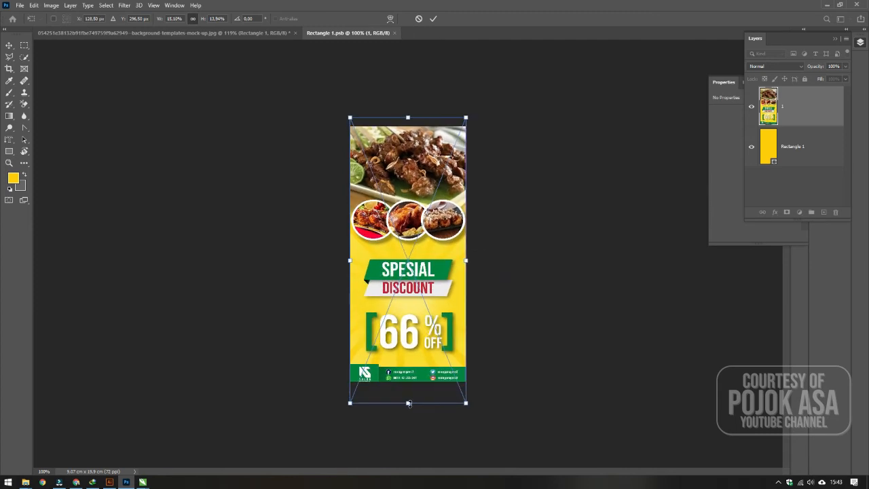
left_click_drag(408, 402, 409, 395)
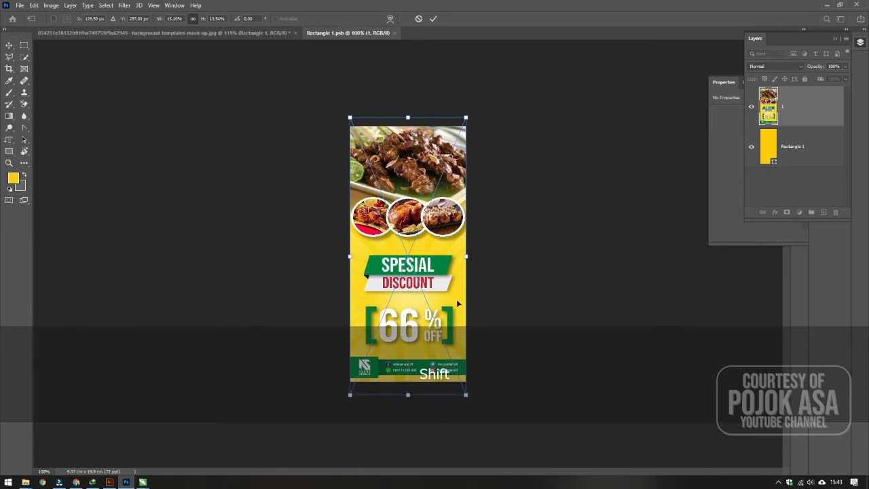
left_click_drag(467, 257, 466, 258)
left_click(433, 18)
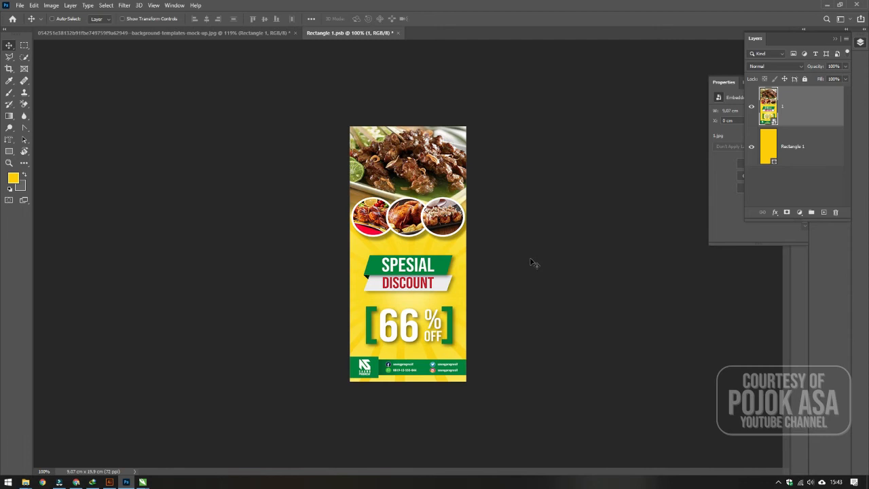
- Save the Rectangle 1 contents and set the Rectangle 1 layer's opacity to 100% in the mockup document
key("ctrl+s")
left_click(201, 33)
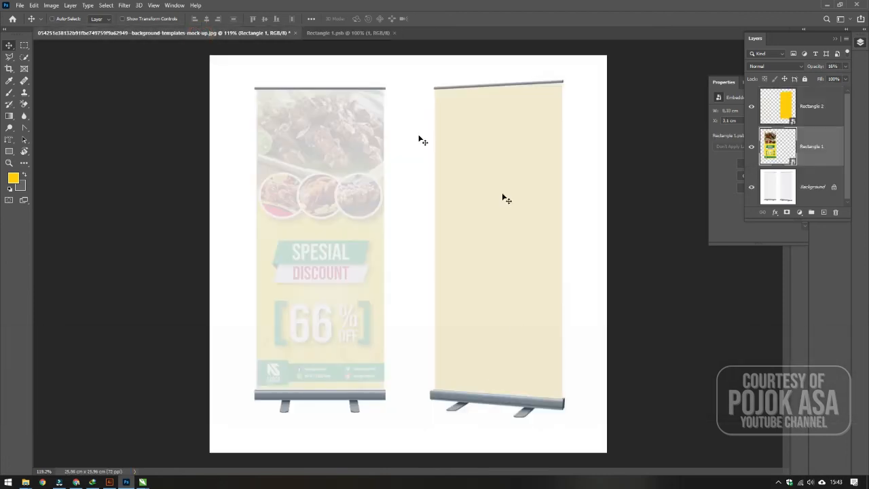
left_click(845, 67)
left_click_drag(845, 80, 845, 79)
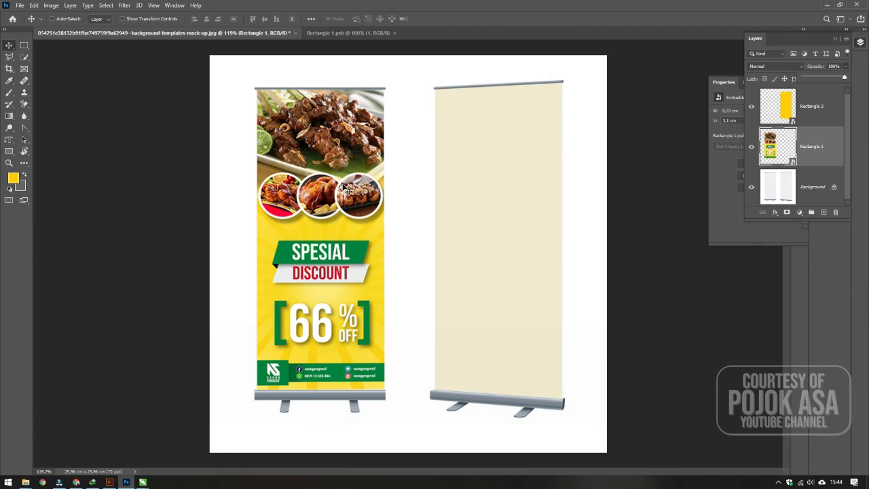
- Open the contents of the Rectangle 2 smart object and place 2.jpg from the #19 Mockup Roll Banner folder into it
key("alt+bracketright")
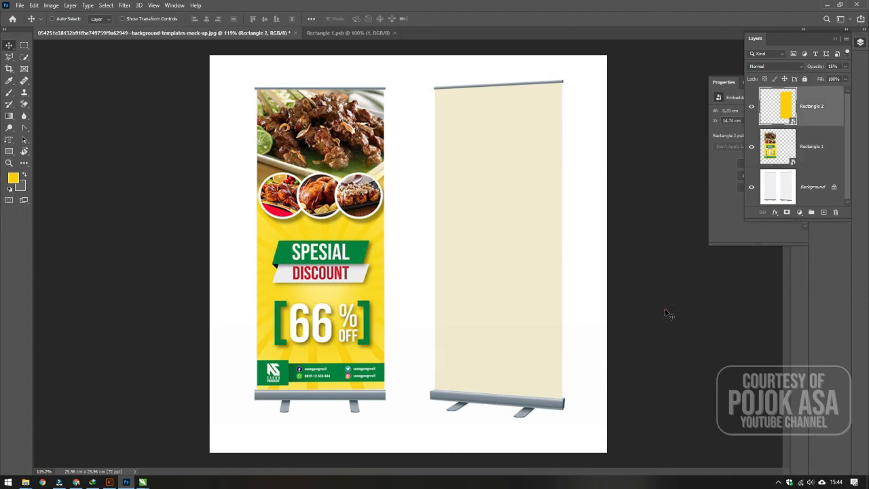
left_click(785, 140)
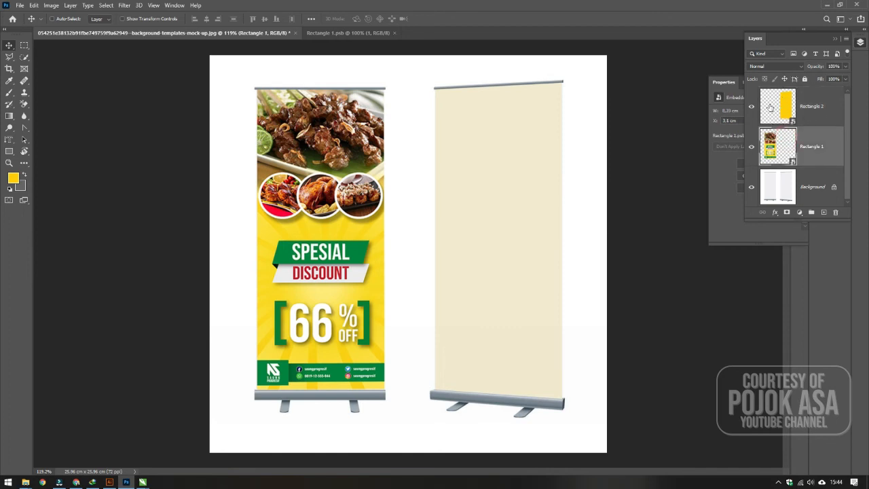
left_click(781, 107)
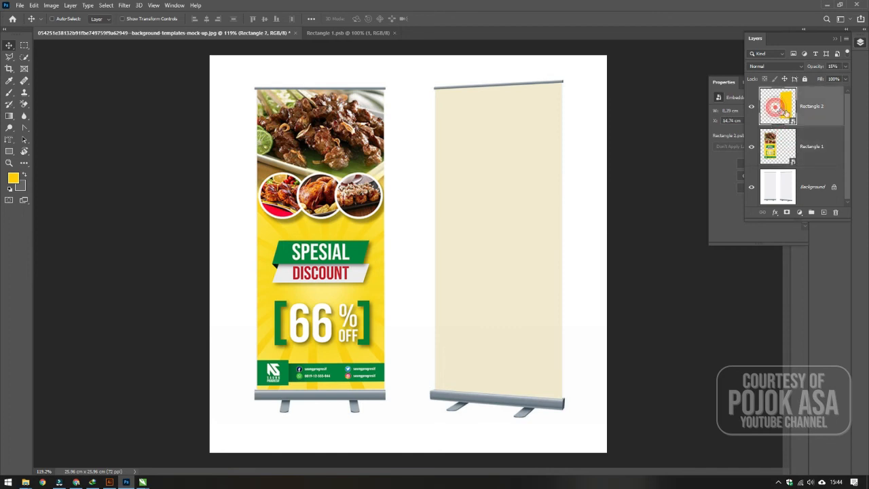
double_click(781, 116)
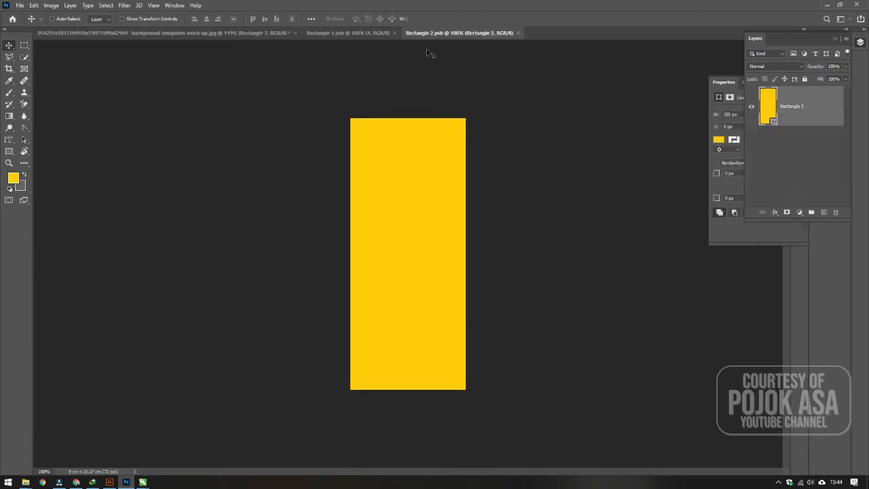
left_click(26, 481)
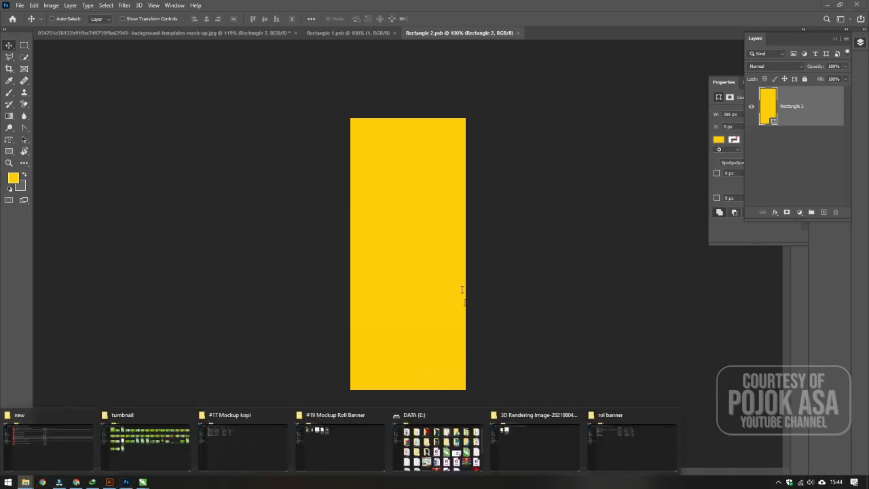
left_click(365, 438)
left_click_drag(157, 64, 260, 323)
key("alt")
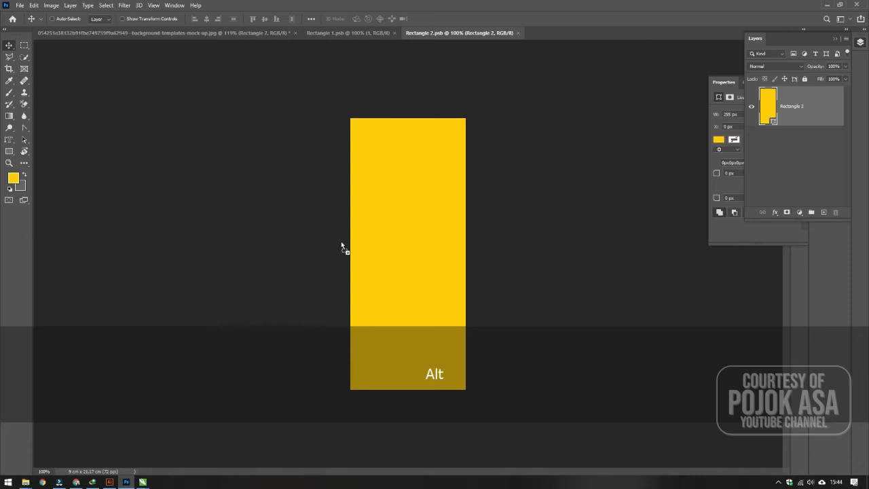
left_click_drag(344, 246, 394, 188)
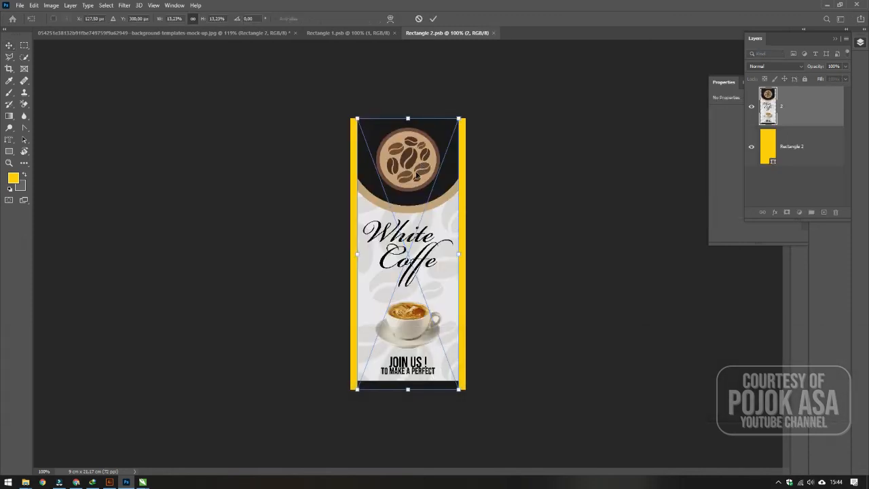
- Stretch the placed White Coffe image to cover the full width of the yellow canvas and apply the transformation
mouse_move(458, 253)
left_mouse_down()
mouse_move(465, 244)
mouse_move(446, 247)
mouse_move(448, 255)
left_mouse_up()
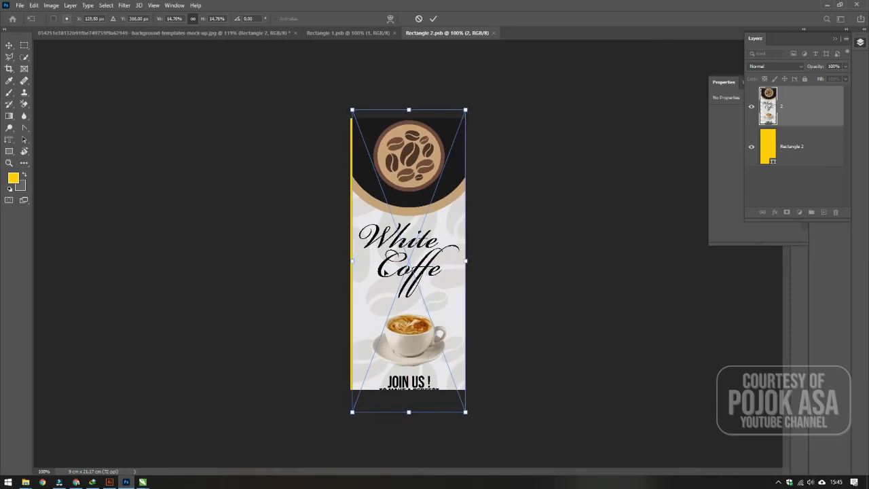
key("shift")
key("Return")
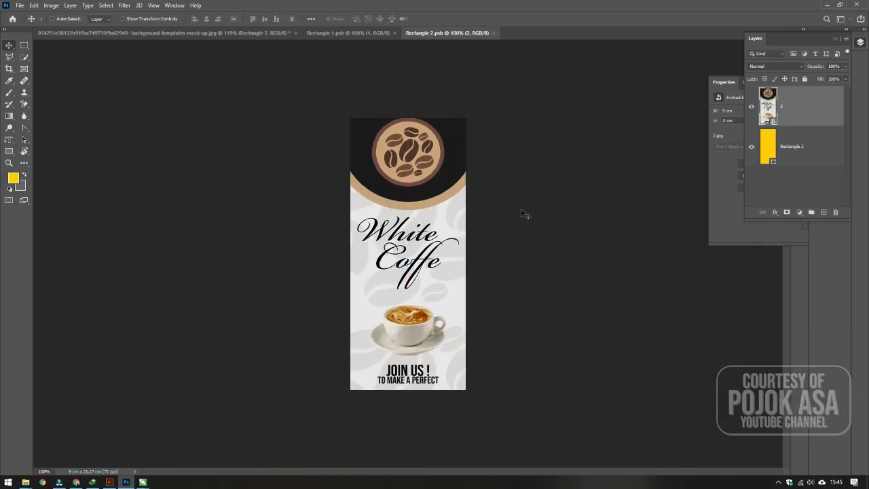
- Save the Rectangle 2 contents and set the Rectangle 2 layer's opacity to 100% in the mockup document
key("ctrl+s")
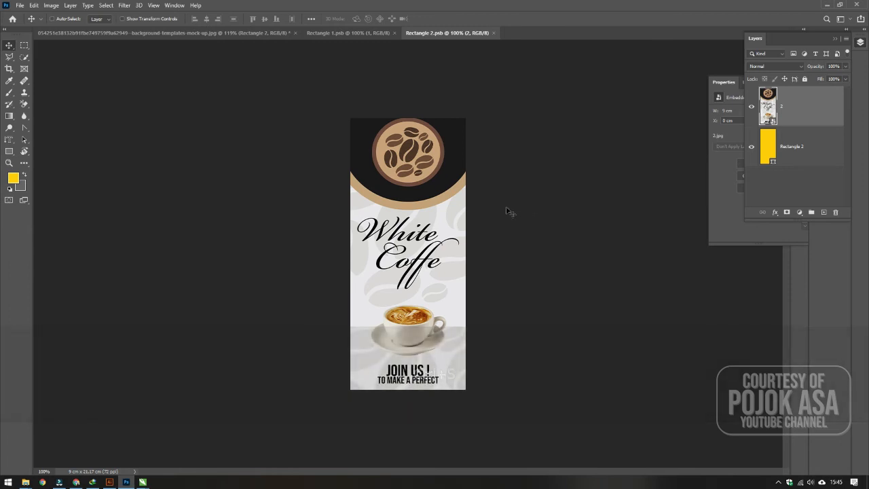
left_click(152, 31)
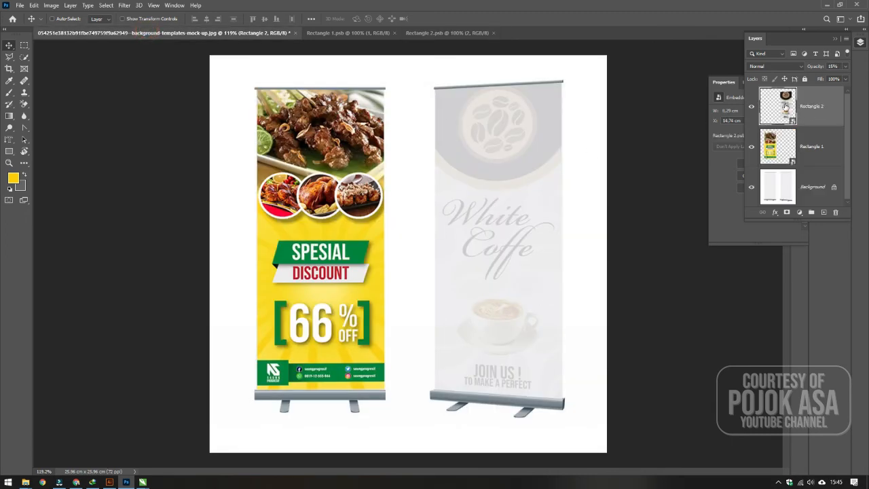
left_click(845, 67)
left_click_drag(812, 75, 850, 79)
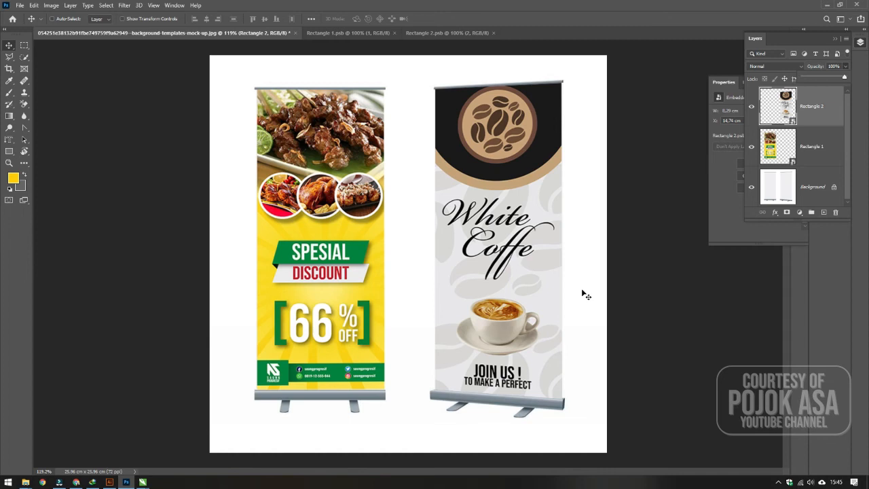
left_click(382, 252)
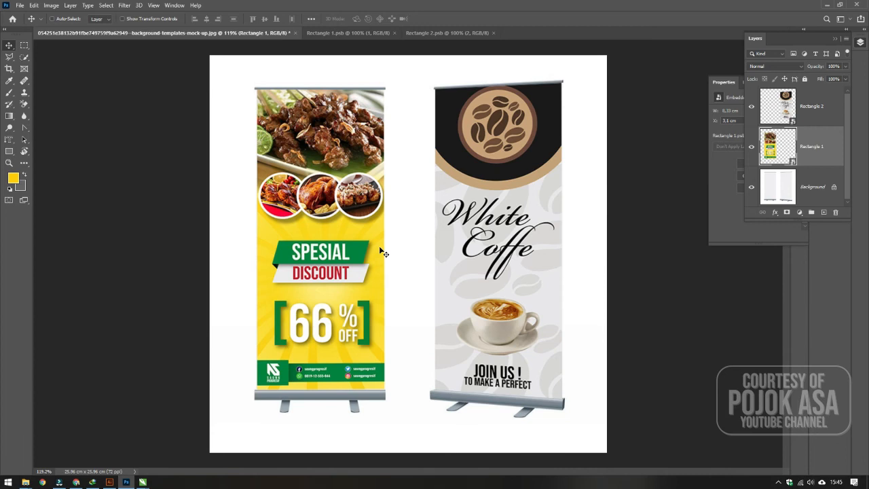
left_click(818, 139)
left_click(817, 107)
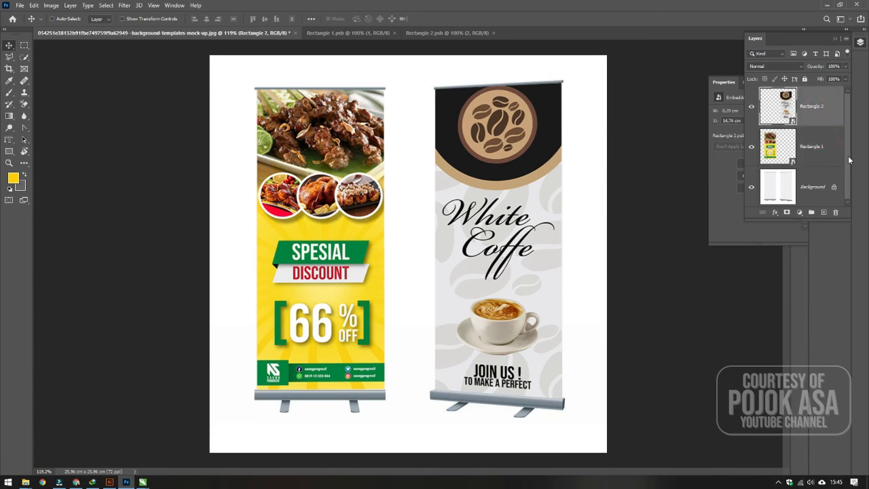
- Copy the Background area within the outline of the Rectangle 1 banner onto a new layer
left_click_drag(814, 221, 815, 272)
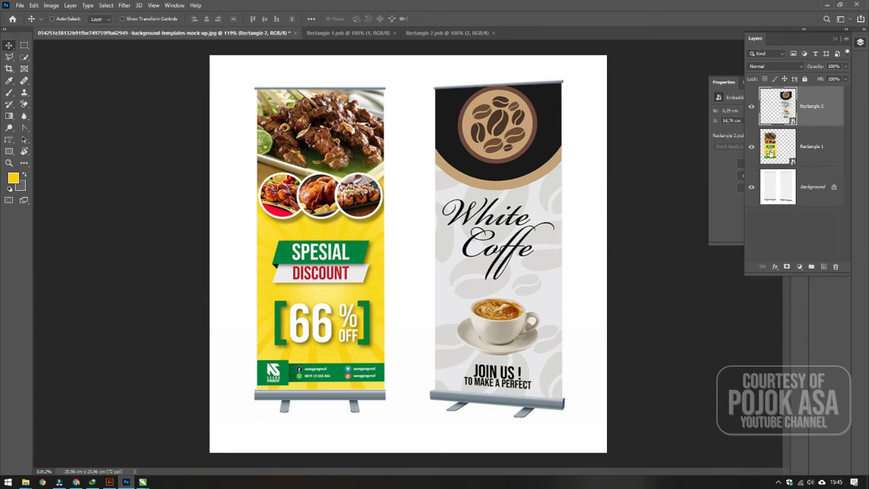
left_click(807, 234)
left_click(779, 146)
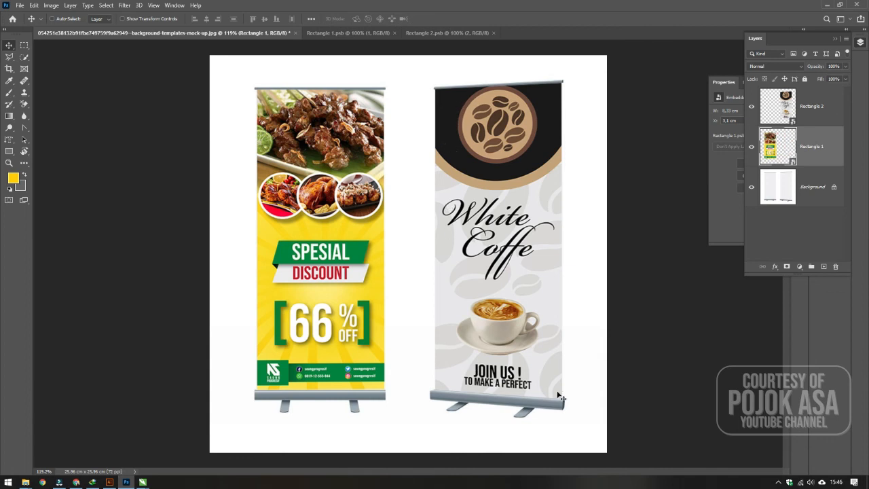
left_click(774, 142, "ctrl")
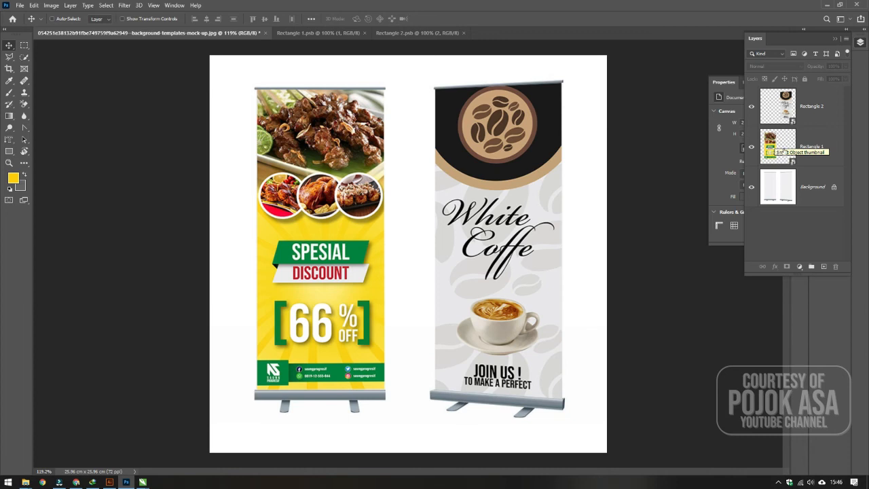
left_click(765, 149)
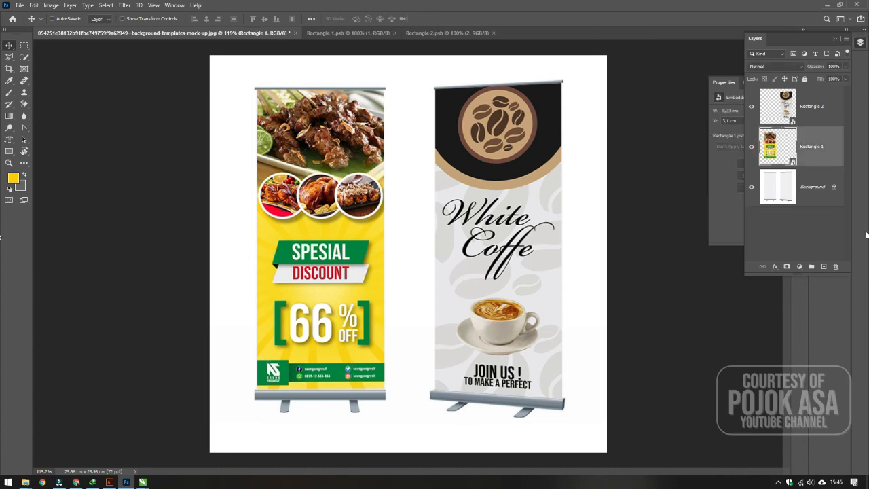
left_click(781, 199)
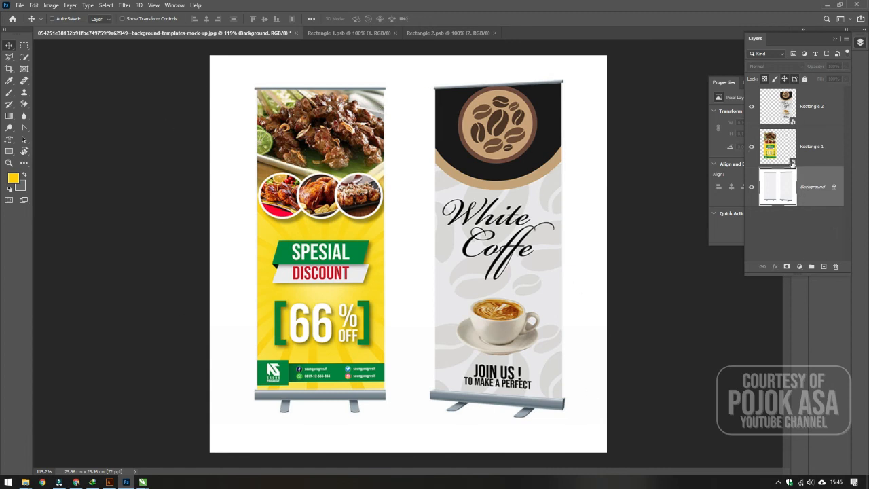
key("ctrl")
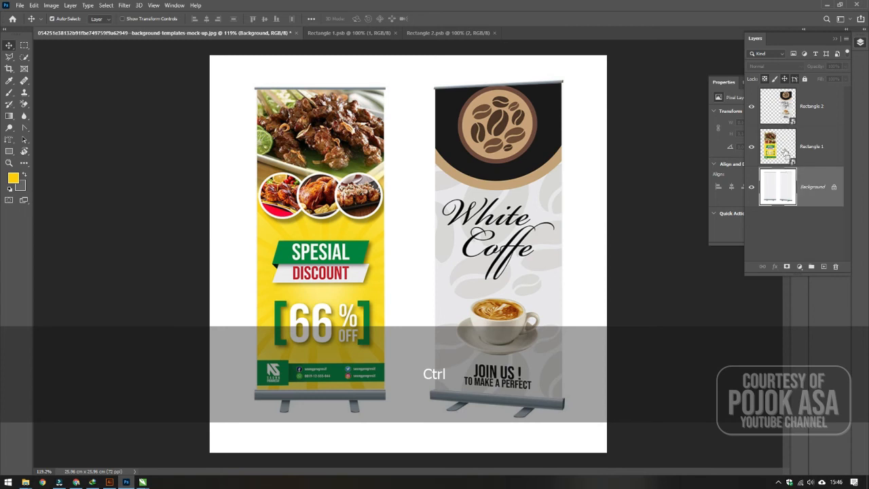
left_click(786, 151, "ctrl")
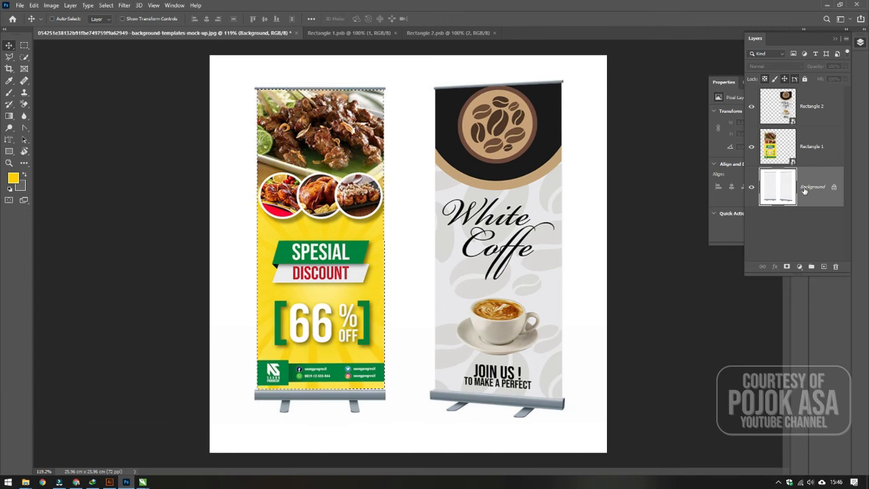
key("ctrl+j")
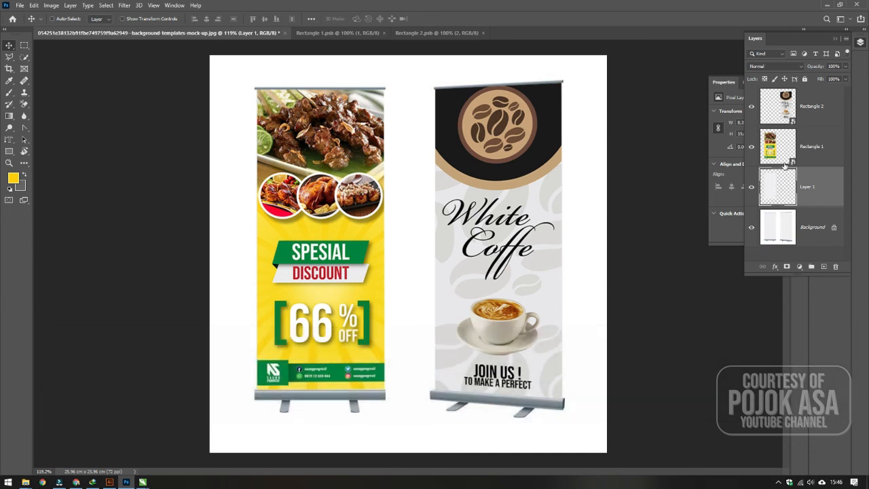
- Copy the Background area within the outline of the Rectangle 2 banner onto its own new layer
left_click(794, 230)
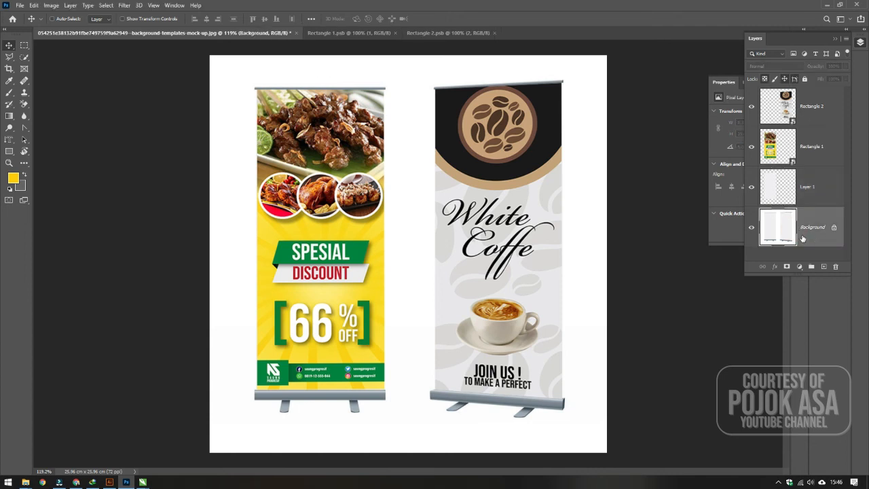
key("ctrl")
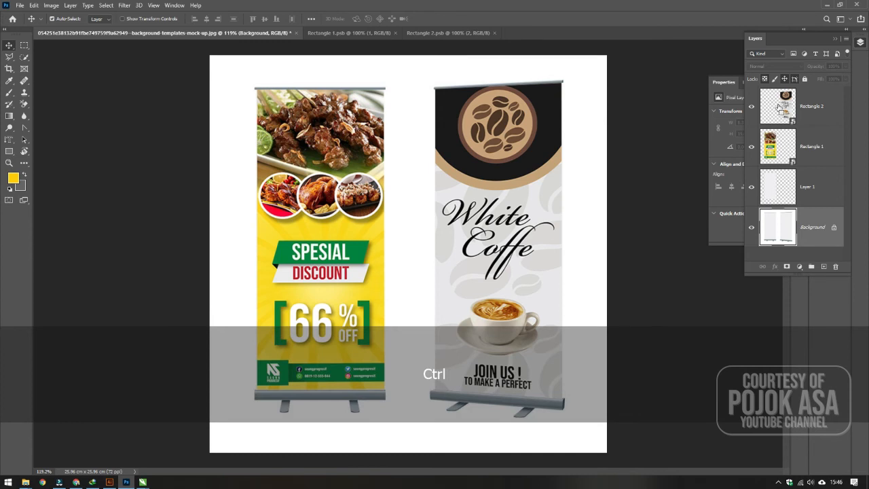
left_click(783, 107, "ctrl")
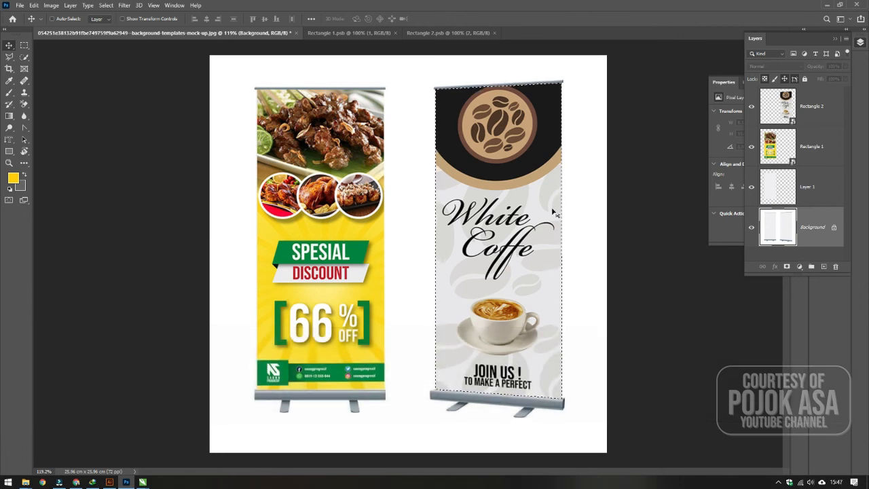
key("ctrl+j")
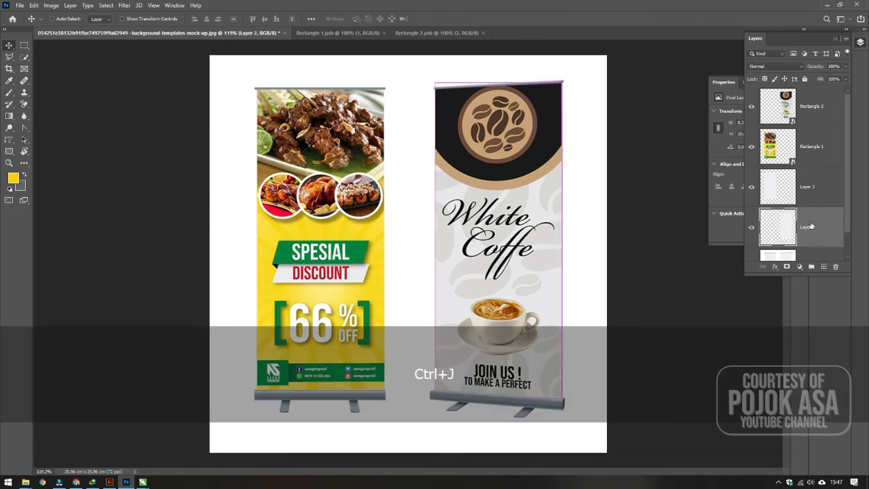
- Move Layer 1 and Layer 2 together above Rectangle 2, at the very top of the layer stack
left_click(816, 197, "ctrl")
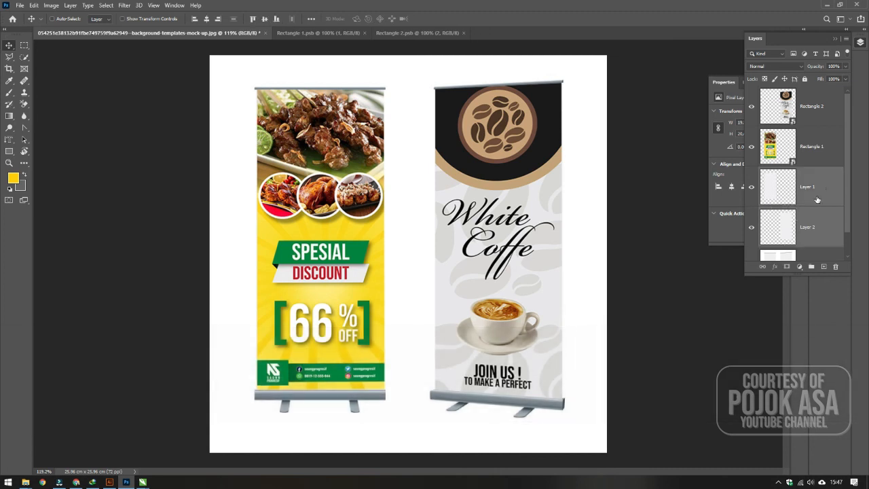
left_click_drag(816, 195, 814, 92)
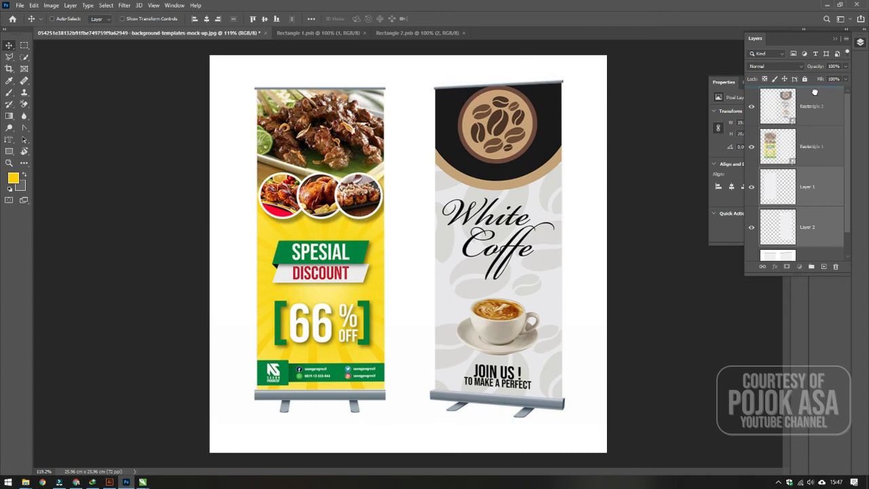
left_click_drag(815, 93, 815, 95)
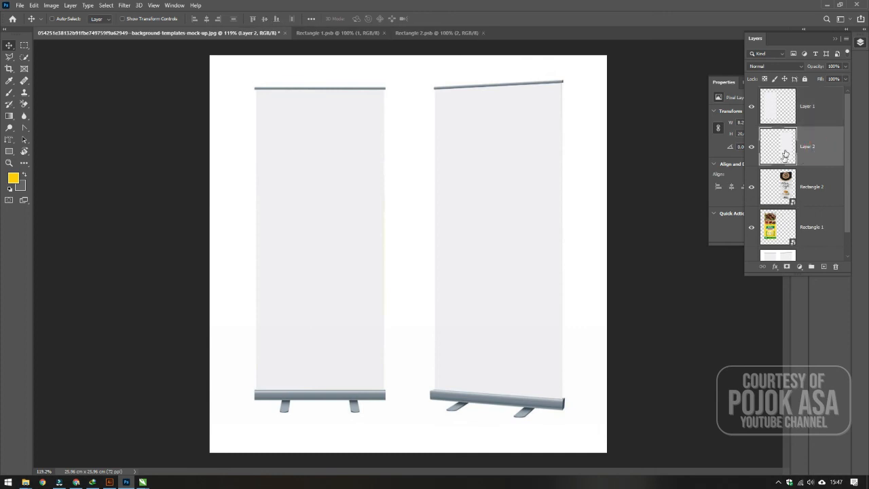
left_click(785, 114)
left_click(810, 151)
left_click(800, 113)
left_click(816, 145)
left_click(803, 108)
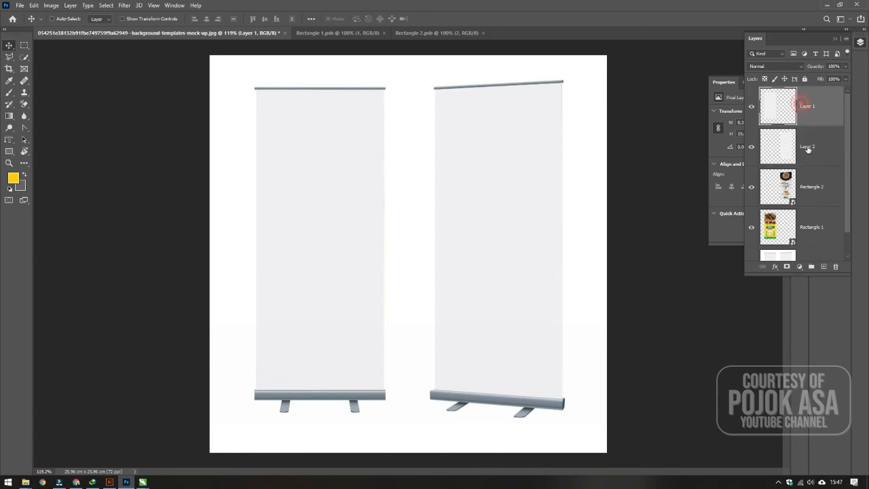
left_click(808, 144)
left_click(811, 112)
left_click(814, 150)
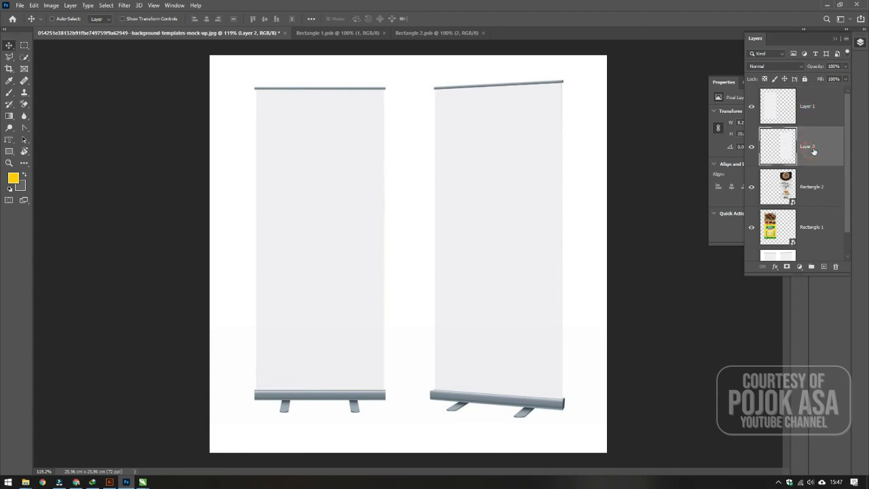
left_click(802, 107)
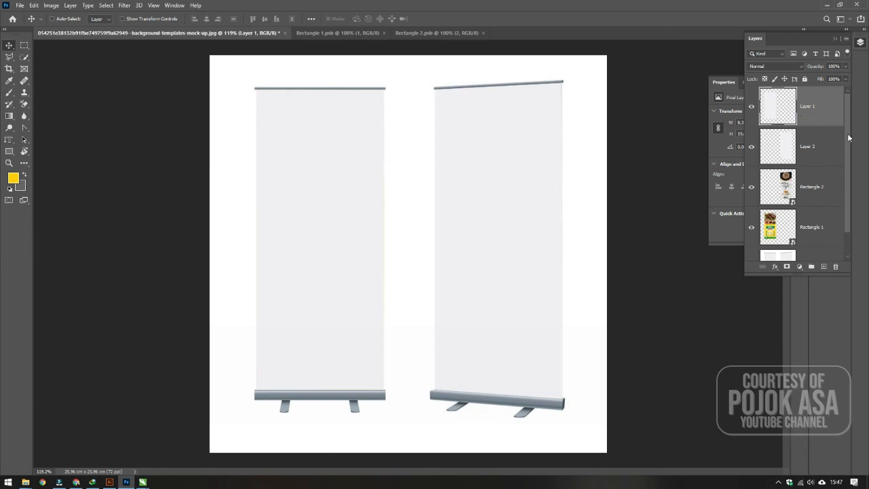
left_click(795, 148)
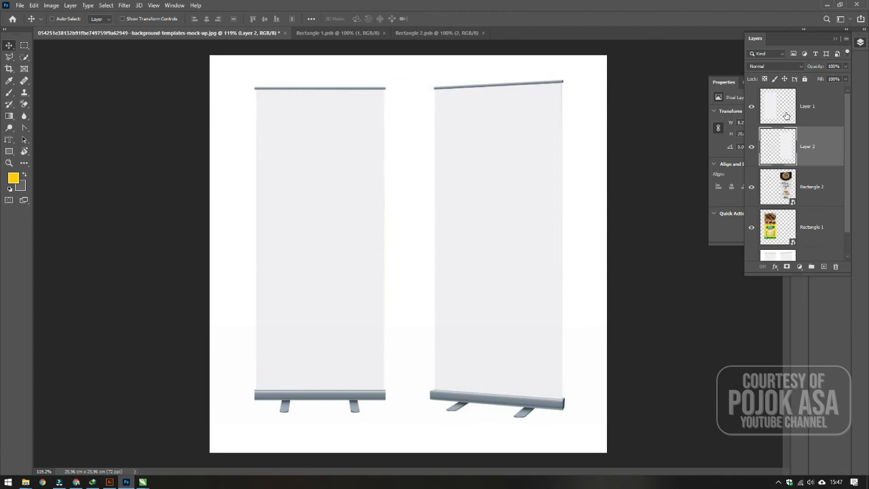
- Hide Layer 2 and set the blending mode of Layer 1 to Multiply
left_click(785, 114)
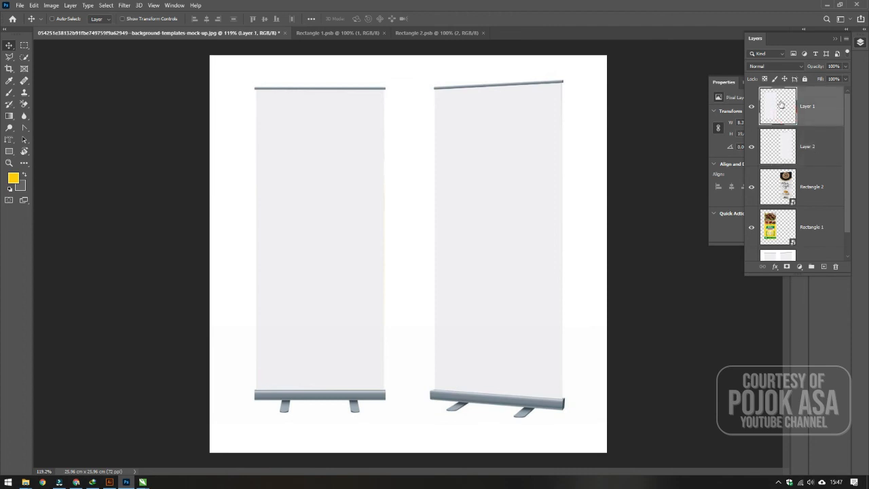
left_click(752, 147)
left_click(751, 146)
left_click(751, 147)
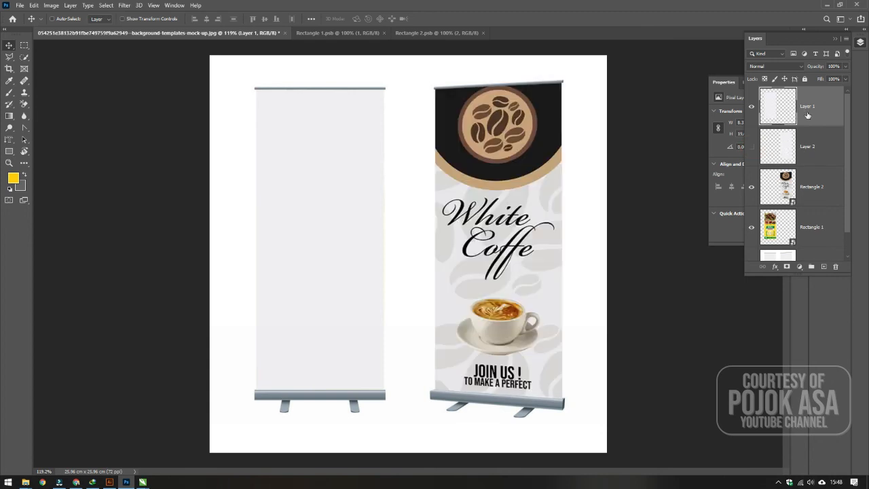
left_click(801, 68)
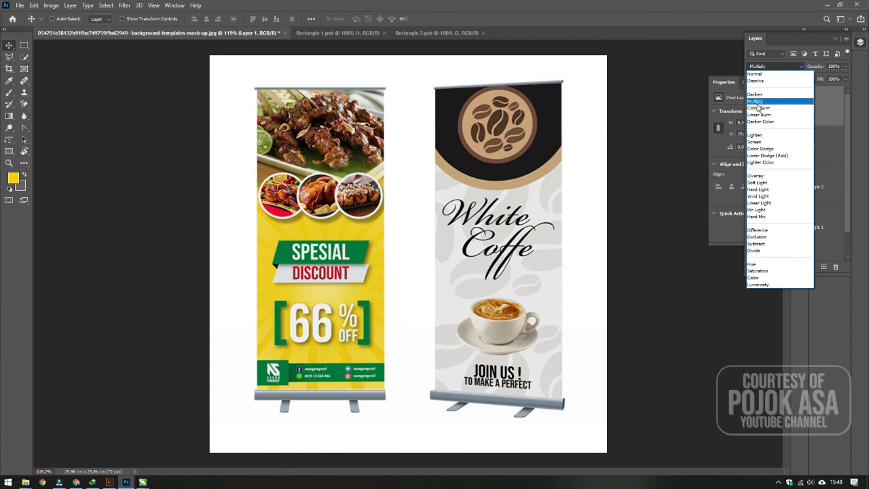
left_click(756, 102)
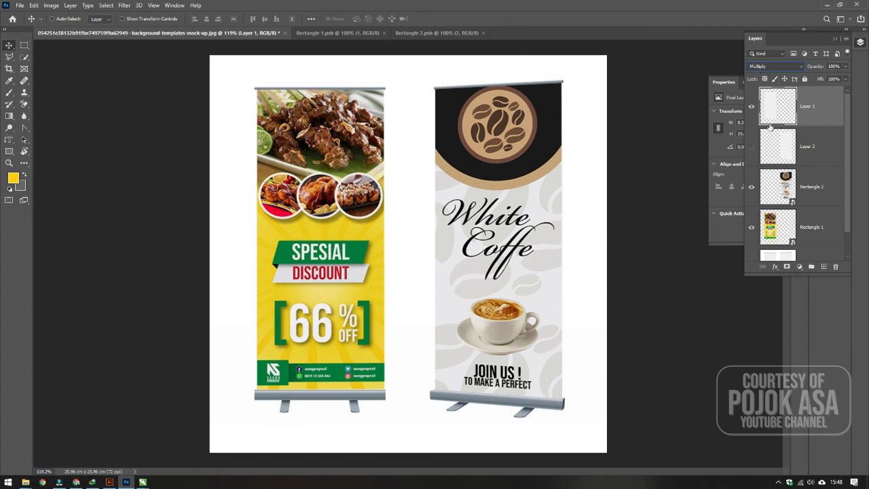
- Compare the yellow food banner with and without Layer 1 by toggling that layer's visibility
left_click(751, 107)
left_click(752, 107)
left_click(751, 107)
left_click(752, 107)
left_click(752, 106)
left_click(751, 106)
left_click(752, 107)
left_click(751, 106)
- Show Layer 2, set its blending mode to Multiply, and compare the White Coffe banner with and without it
left_click(751, 146)
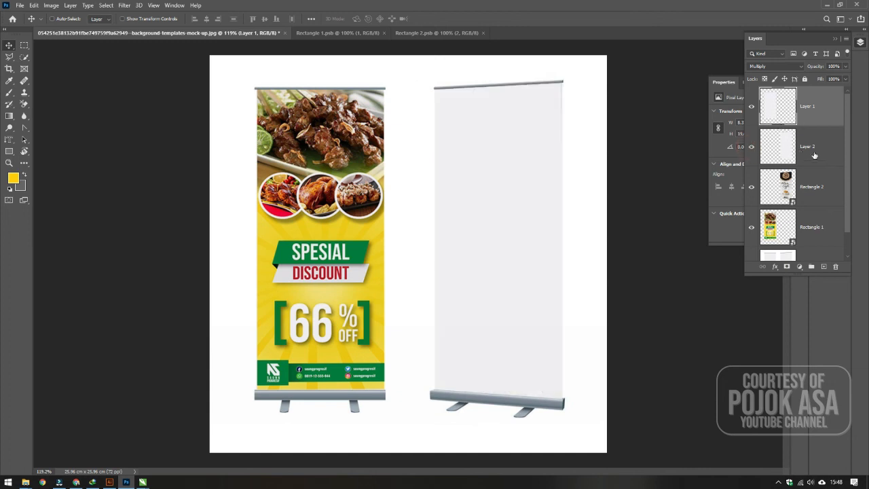
left_click(814, 156)
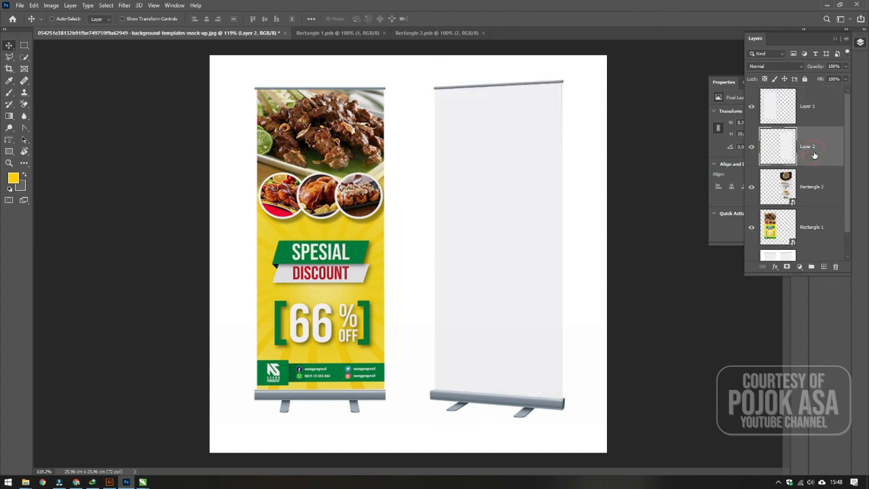
left_click(801, 70)
left_click(769, 102)
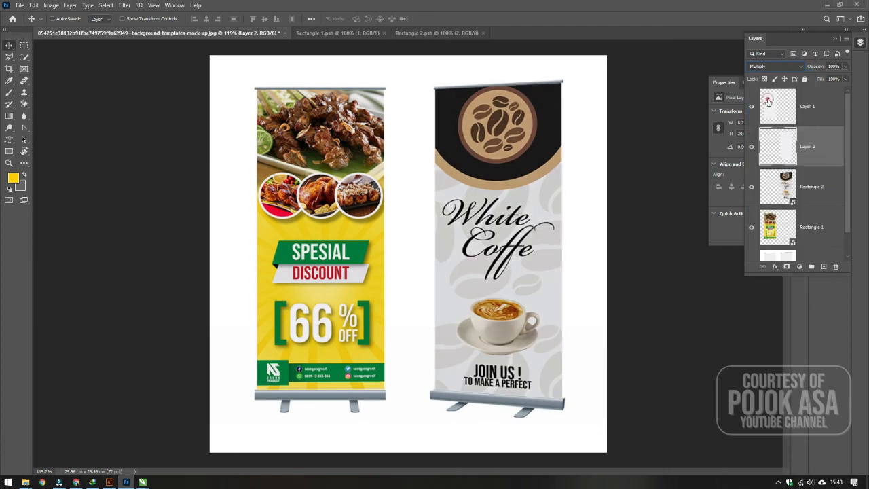
left_click(751, 148)
left_click(751, 147)
left_click(752, 147)
left_click(751, 147)
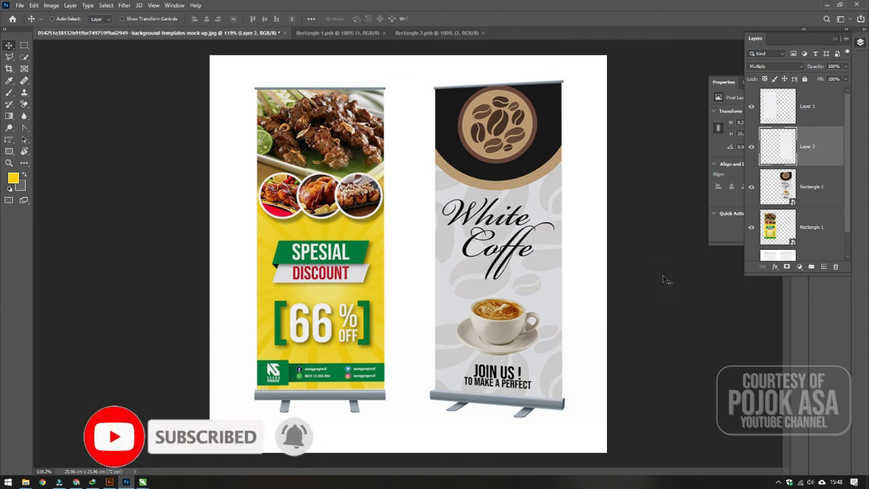
scroll(765, 139, "down", 1)
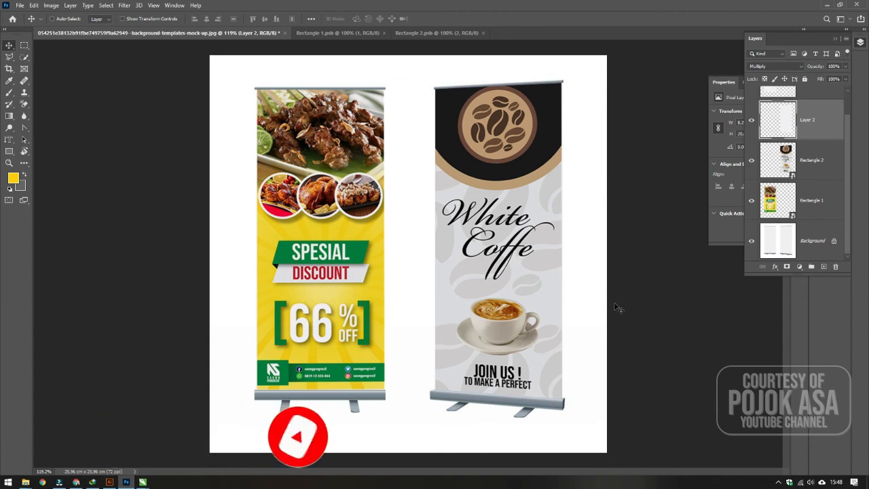